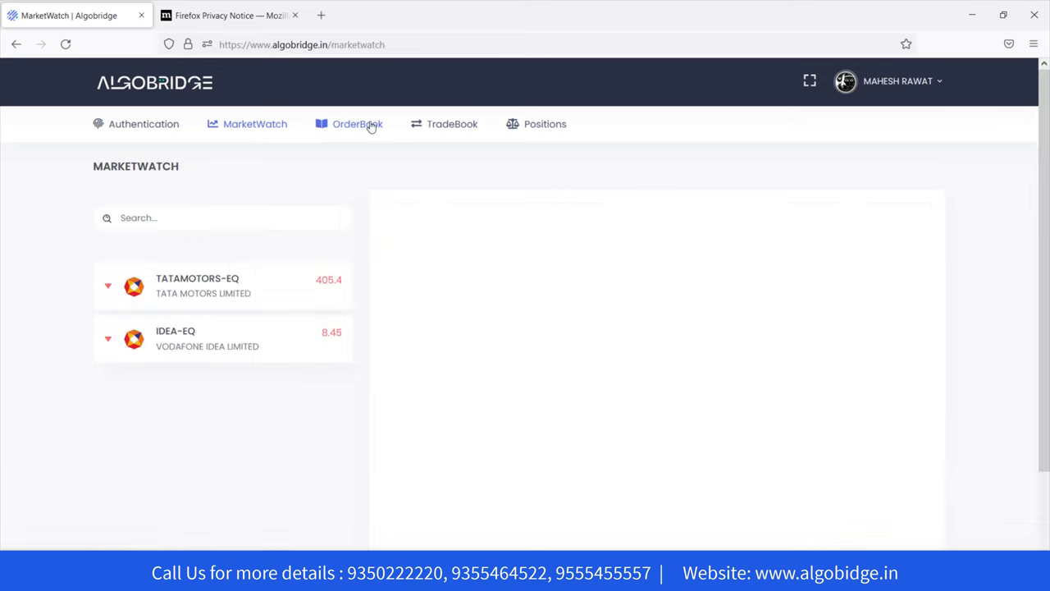
Compare the execution times of the newest orders in the OrderBooks of the different client accounts.
{"action": "left_click", "coordinate": [363, 129]}
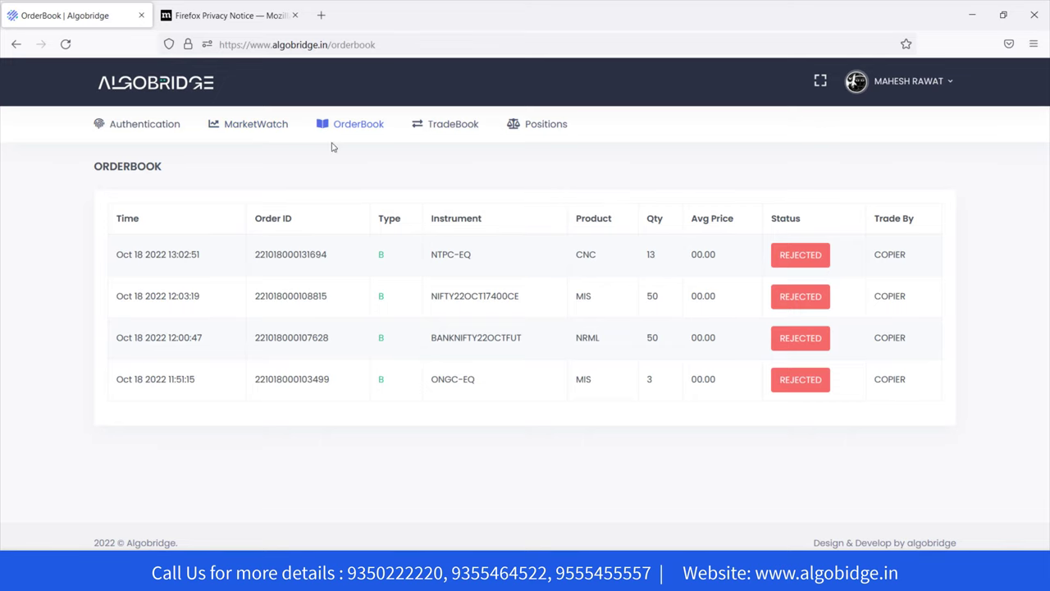
{"action": "left_click_drag", "start_coordinate": [180, 251], "coordinate": [208, 256]}
{"action": "left_click", "coordinate": [175, 254]}
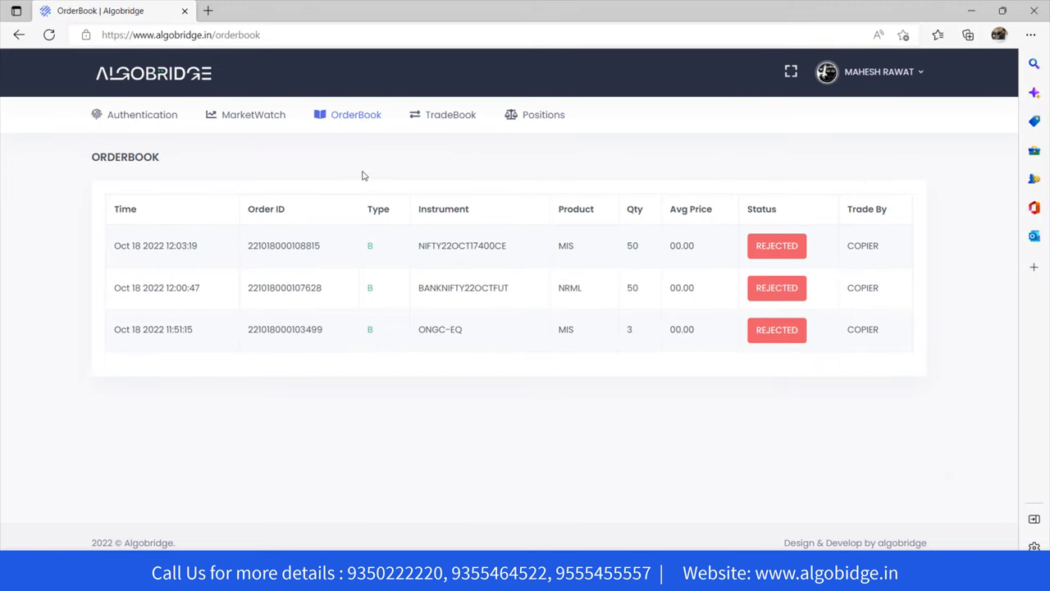
{"action": "left_click_drag", "start_coordinate": [168, 246], "coordinate": [207, 246]}
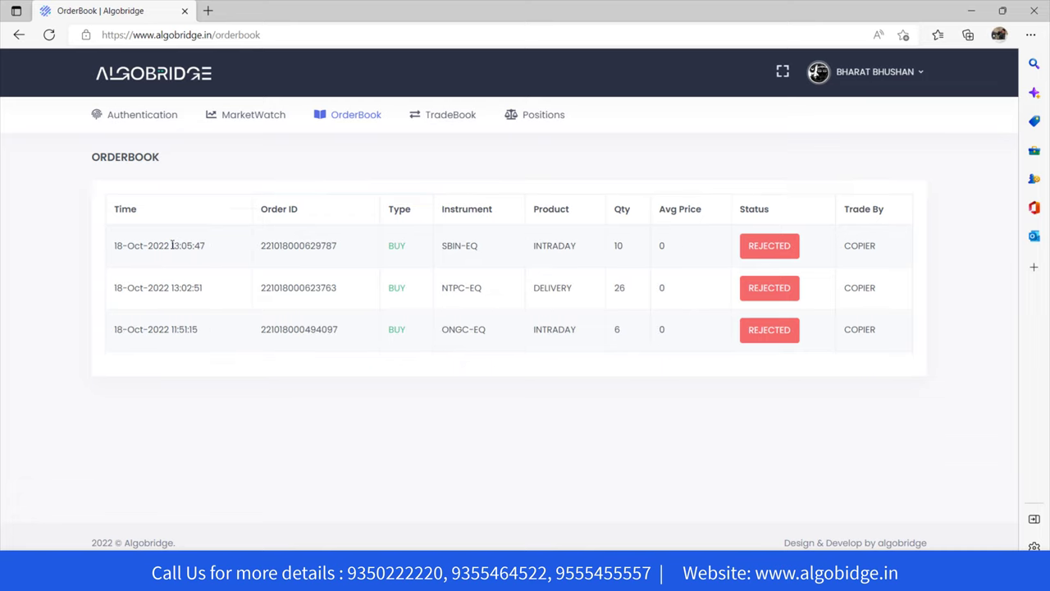
{"action": "left_click_drag", "start_coordinate": [170, 246], "coordinate": [203, 246]}
{"action": "left_click", "coordinate": [209, 250]}
Check the broker details on the Authentication pages of the client accounts and the master account.
{"action": "left_click", "coordinate": [153, 120]}
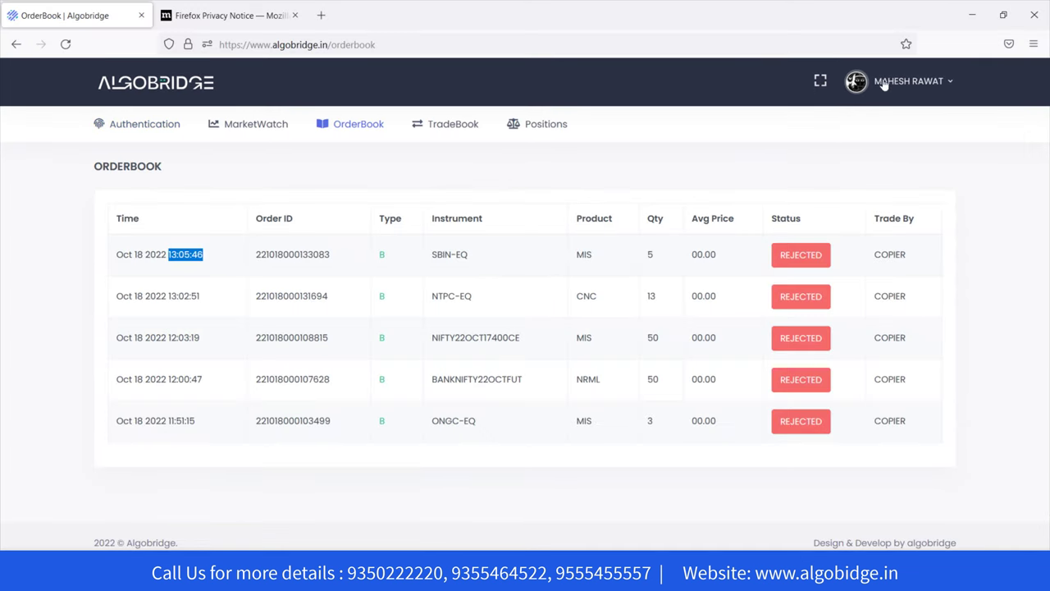
{"action": "left_click", "coordinate": [152, 124]}
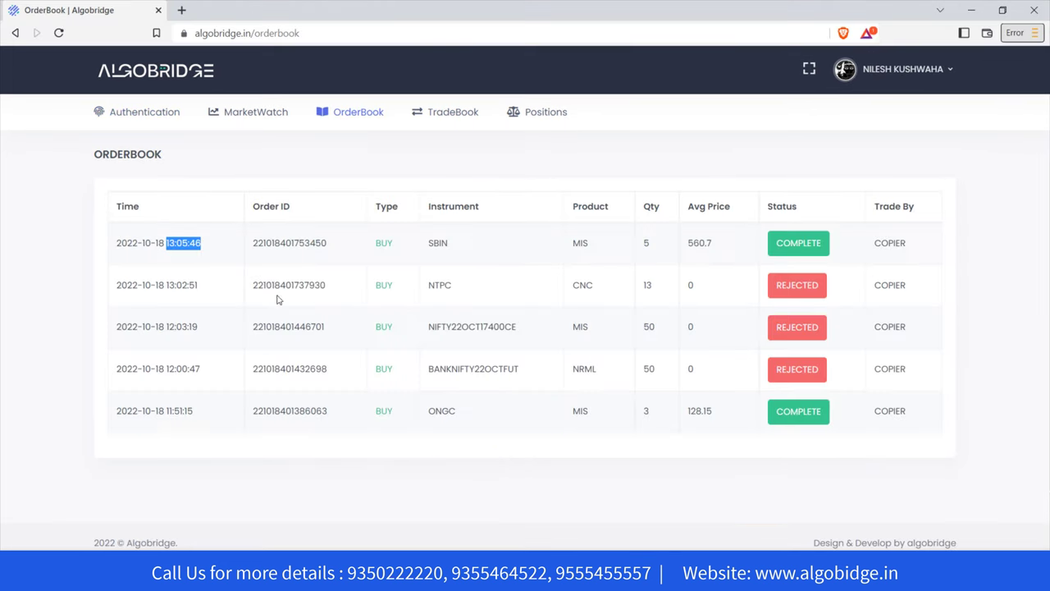
{"action": "left_click", "coordinate": [125, 120]}
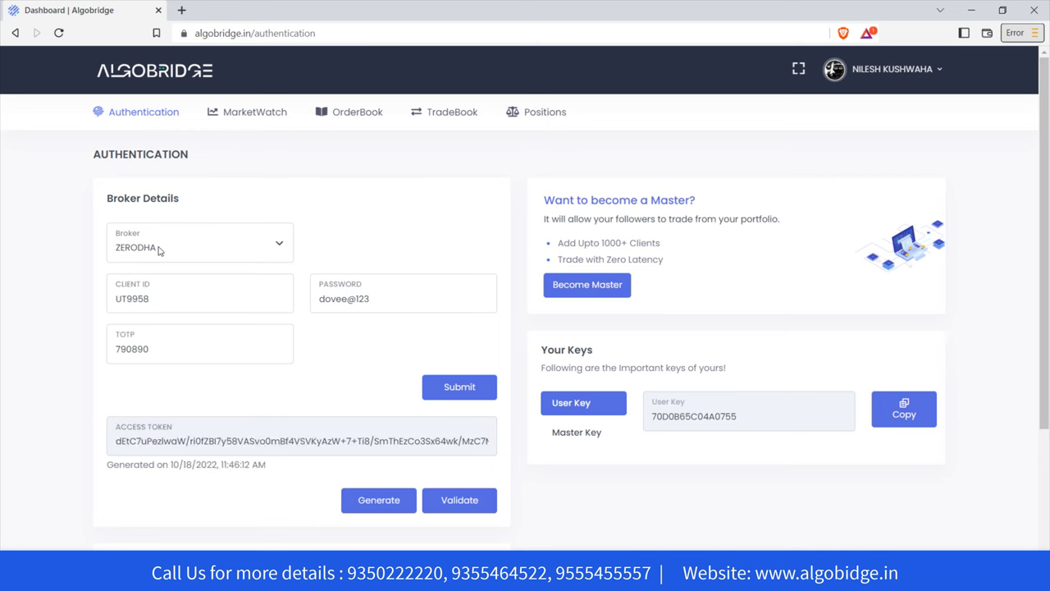
{"action": "left_click", "coordinate": [117, 248]}
{"action": "left_click", "coordinate": [49, 252]}
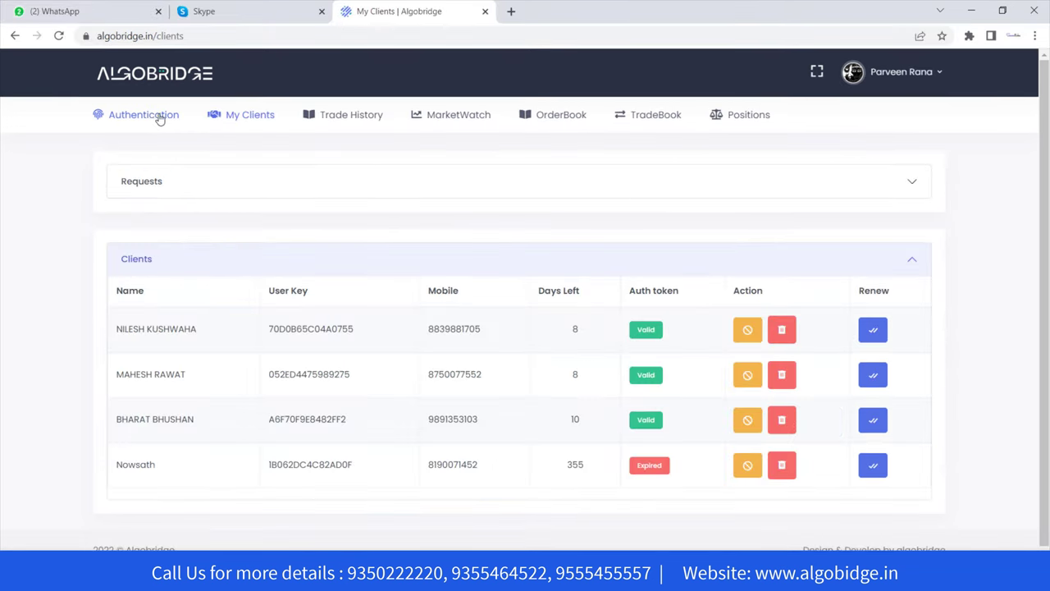
{"action": "left_click", "coordinate": [157, 117]}
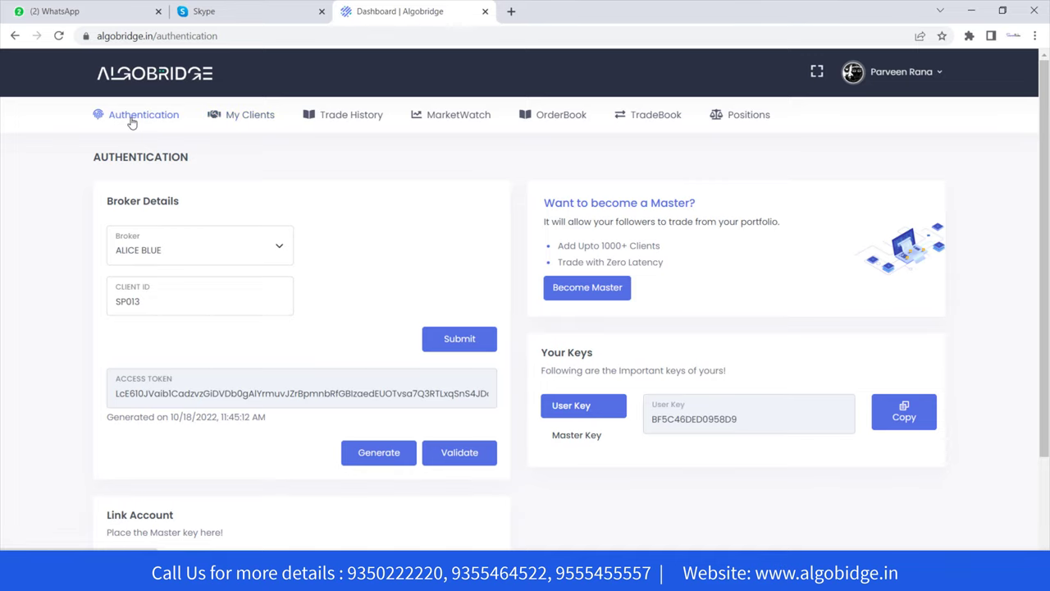
Look through the master account's My Clients, Trade History, MarketWatch, OrderBook, TradeBook and Positions pages.
{"action": "left_click", "coordinate": [240, 116]}
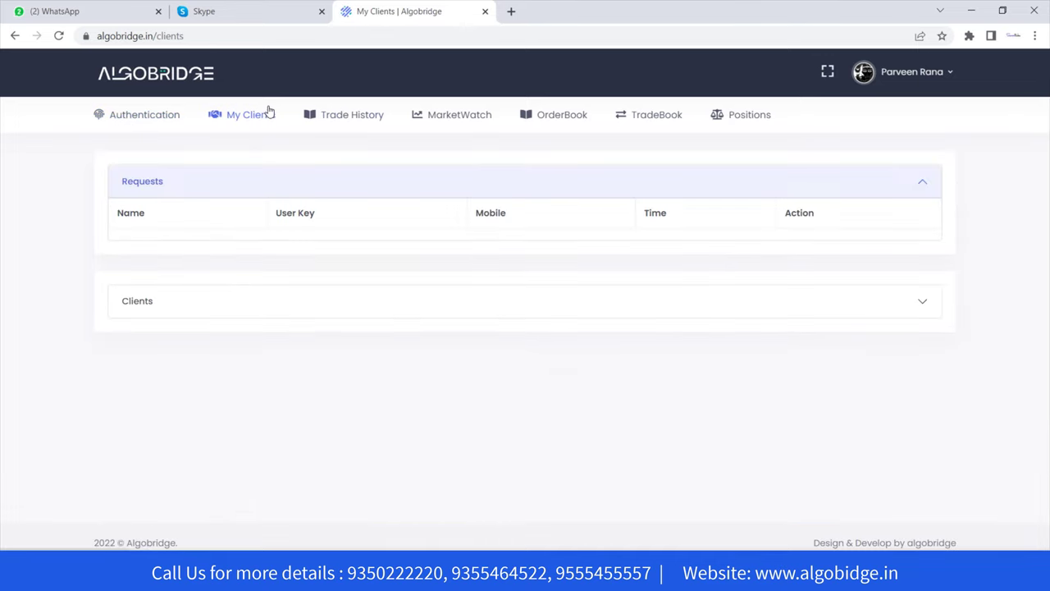
{"action": "left_click", "coordinate": [346, 119]}
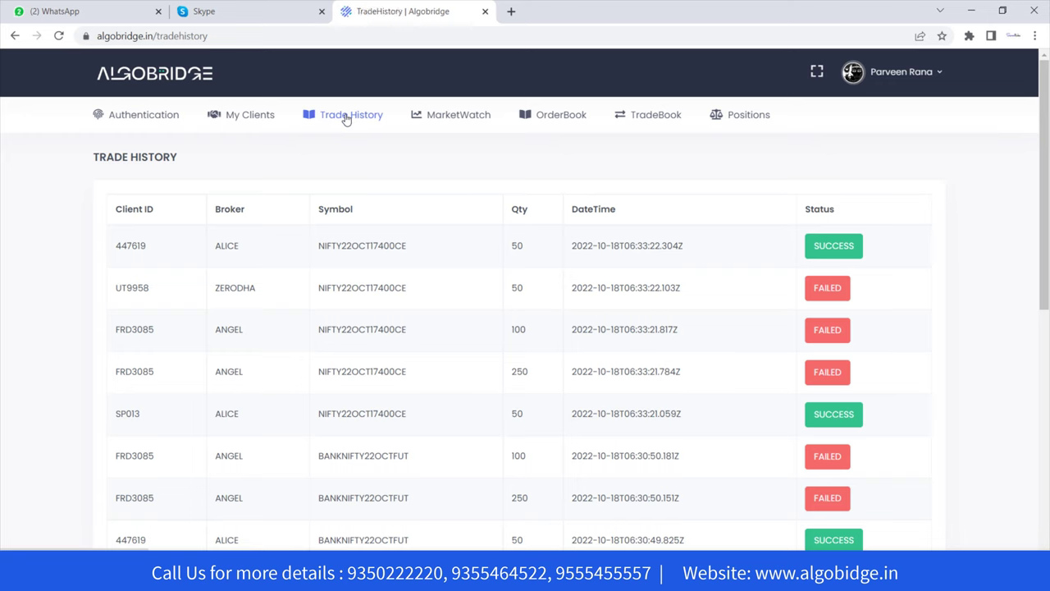
{"action": "left_click", "coordinate": [465, 120]}
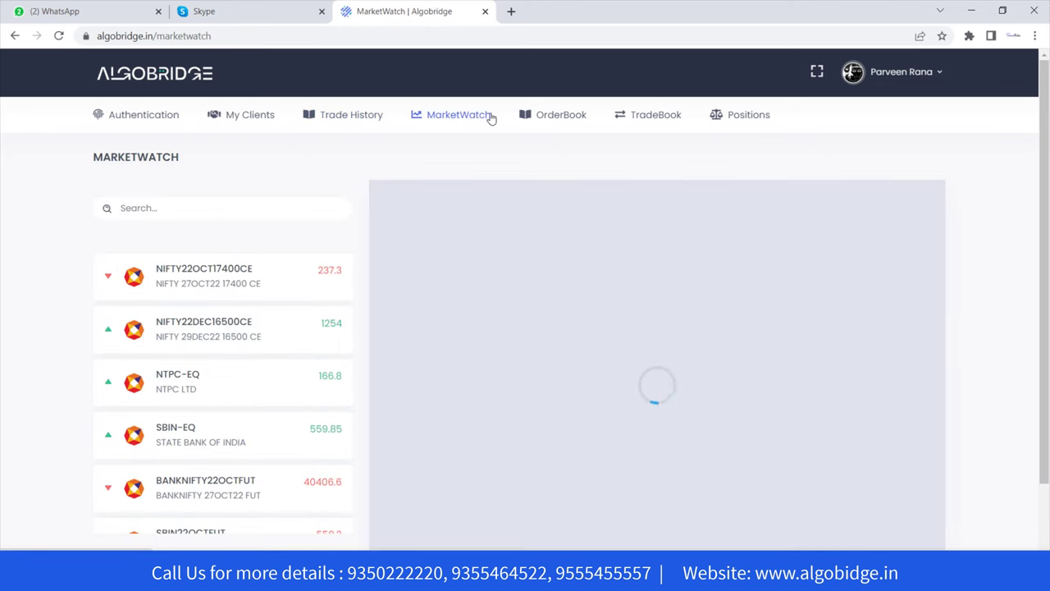
{"action": "left_click", "coordinate": [556, 115]}
{"action": "left_click", "coordinate": [657, 115]}
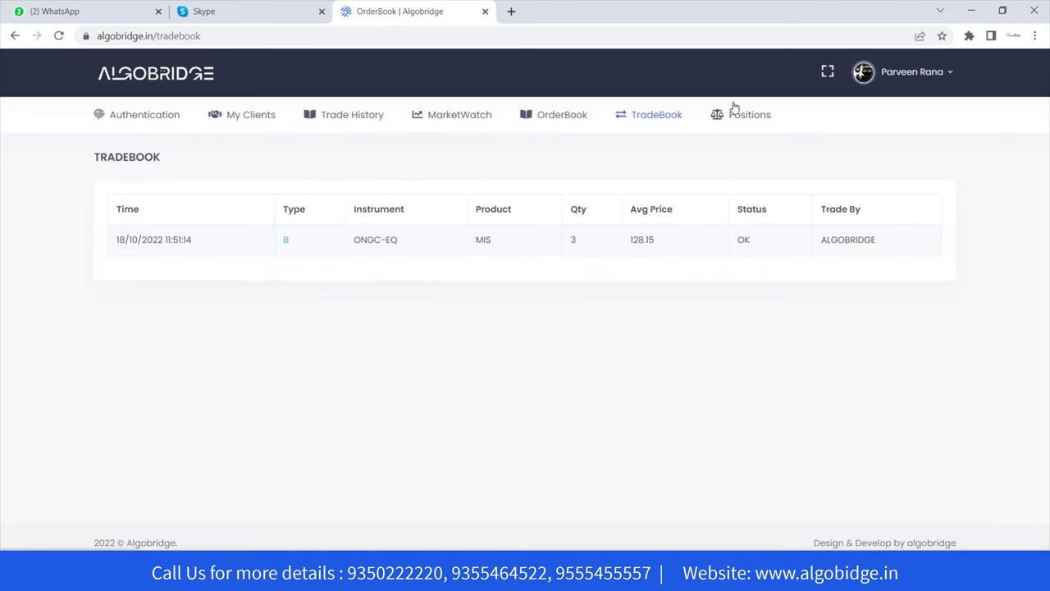
{"action": "left_click", "coordinate": [740, 120]}
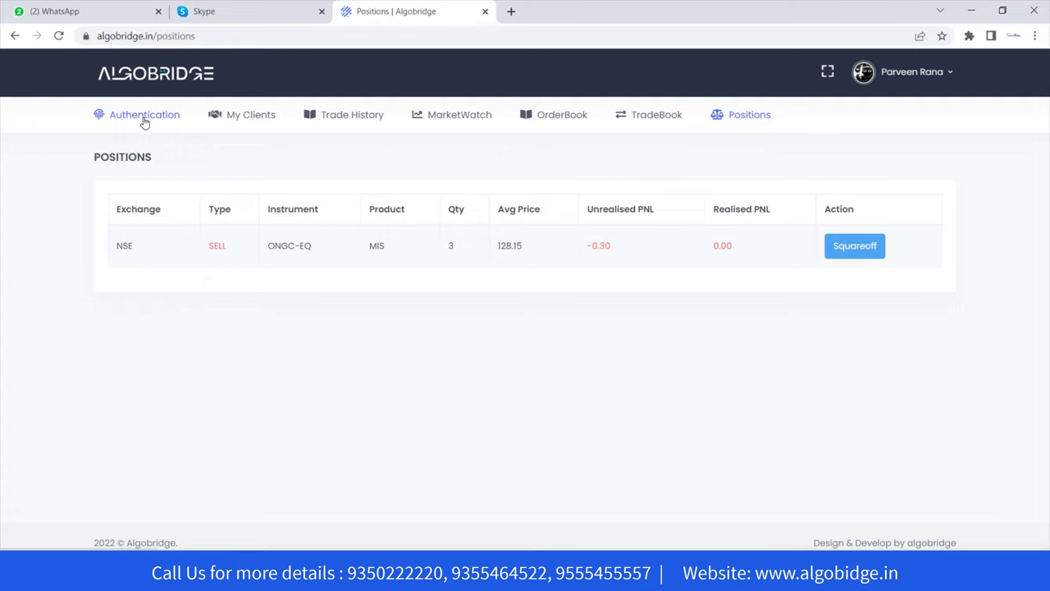
Collapse the Requests section of My Clients and expand the Clients list to review each client's token status.
{"action": "left_click", "coordinate": [249, 116]}
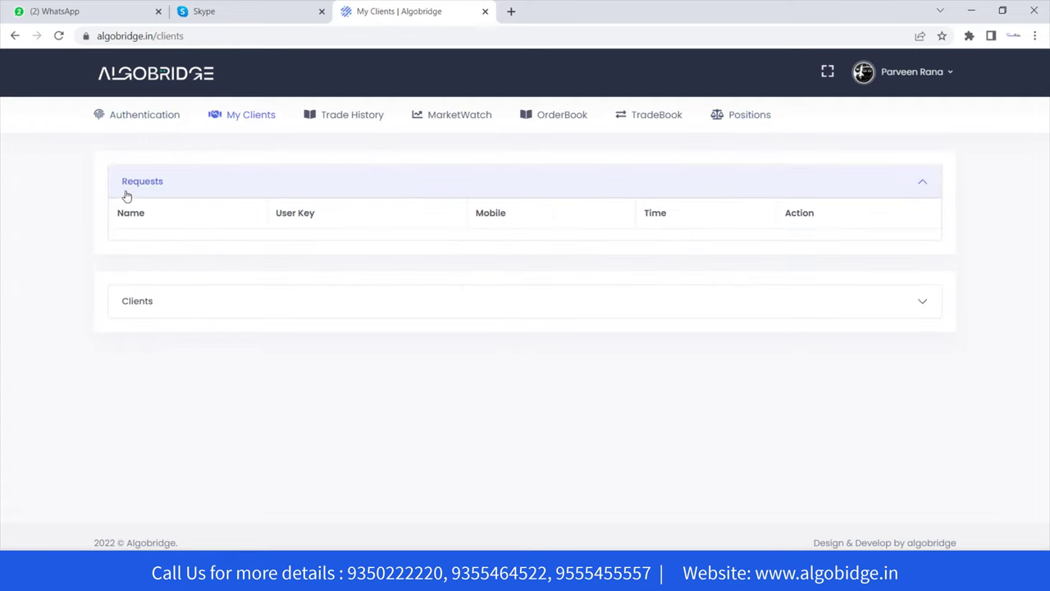
{"action": "left_click", "coordinate": [923, 185]}
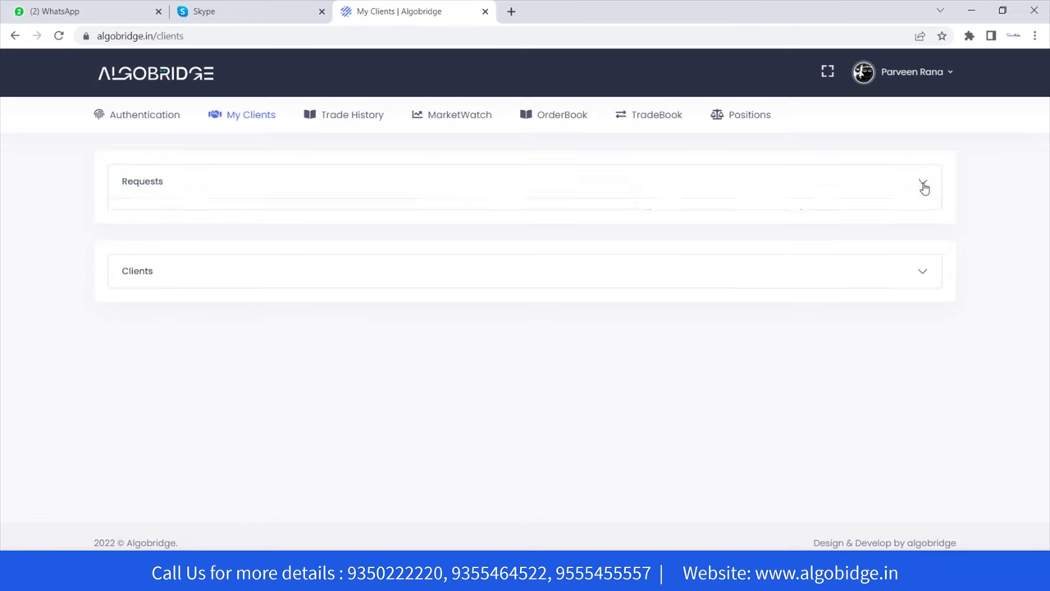
{"action": "left_click", "coordinate": [762, 260]}
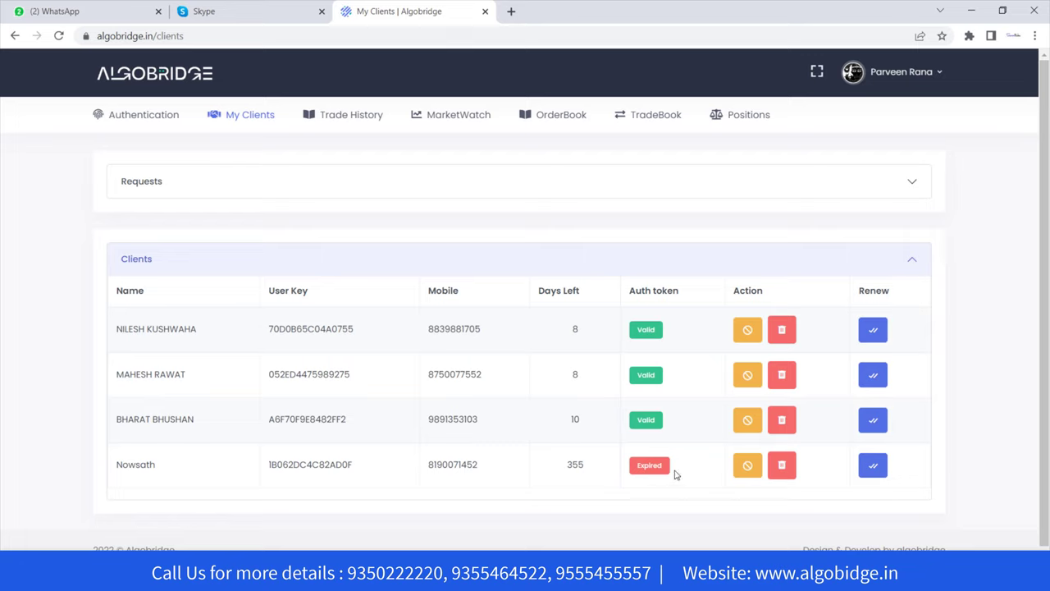
Examine the client IDs, brokers and symbols of the latest SBIN-EQ entries in the master account's Trade History.
{"action": "left_click", "coordinate": [346, 114]}
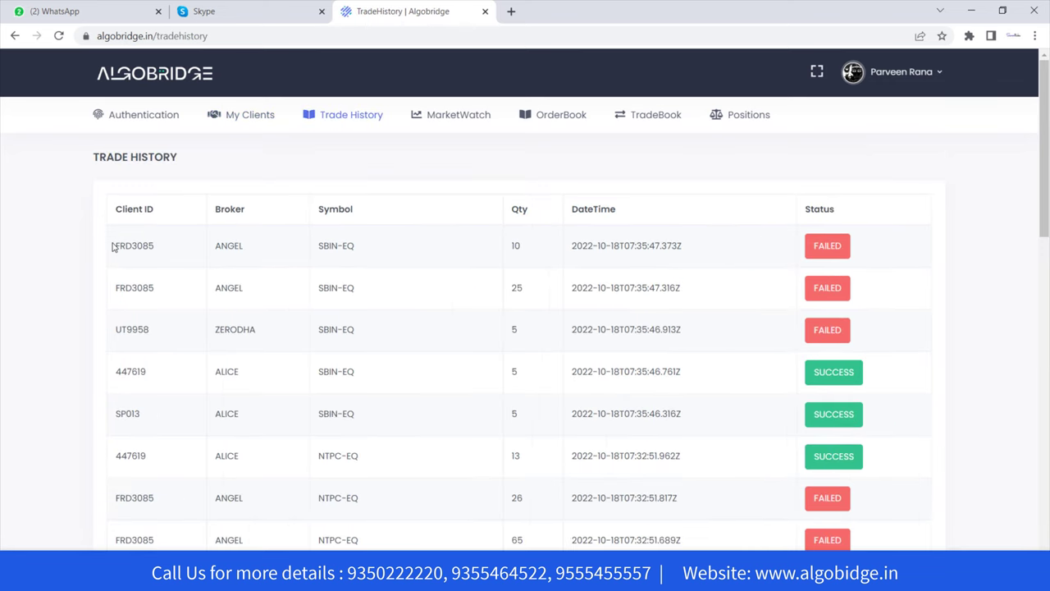
{"action": "left_click_drag", "start_coordinate": [112, 247], "coordinate": [158, 248]}
{"action": "left_click_drag", "start_coordinate": [247, 248], "coordinate": [374, 249]}
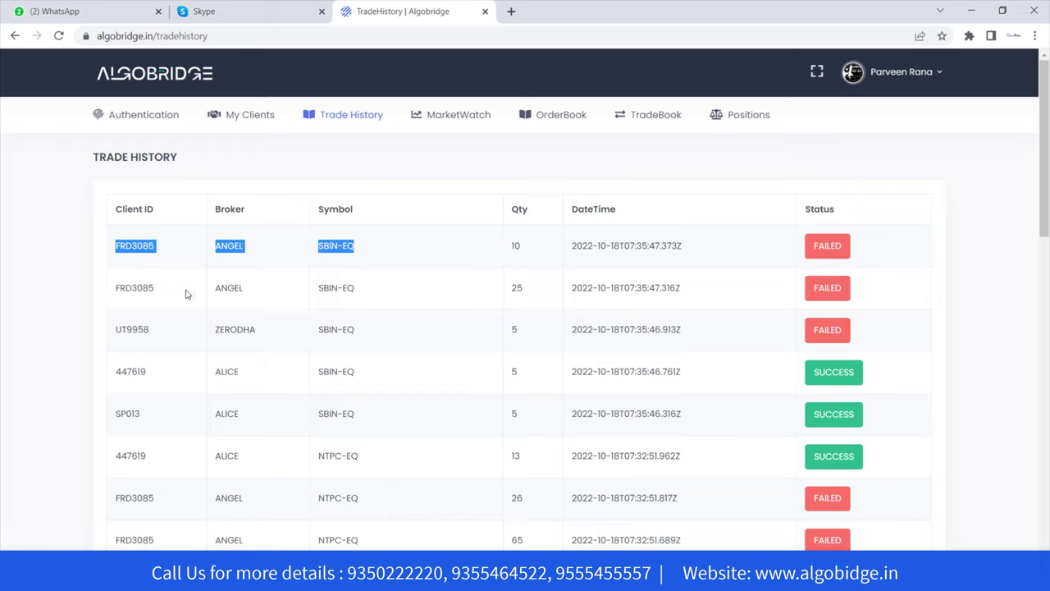
{"action": "left_click_drag", "start_coordinate": [114, 331], "coordinate": [356, 330]}
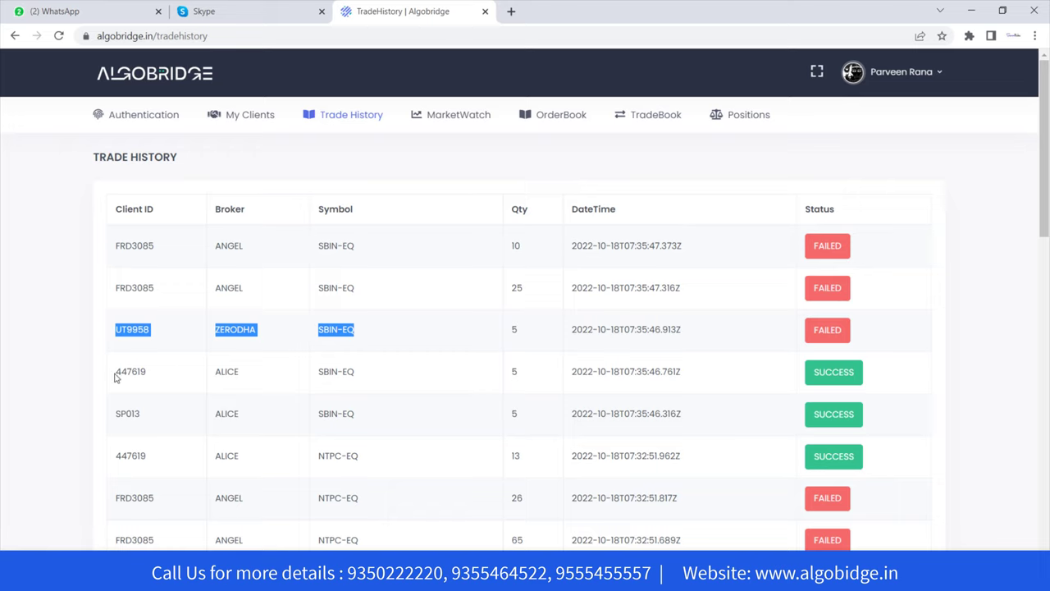
{"action": "left_click_drag", "start_coordinate": [116, 376], "coordinate": [351, 359]}
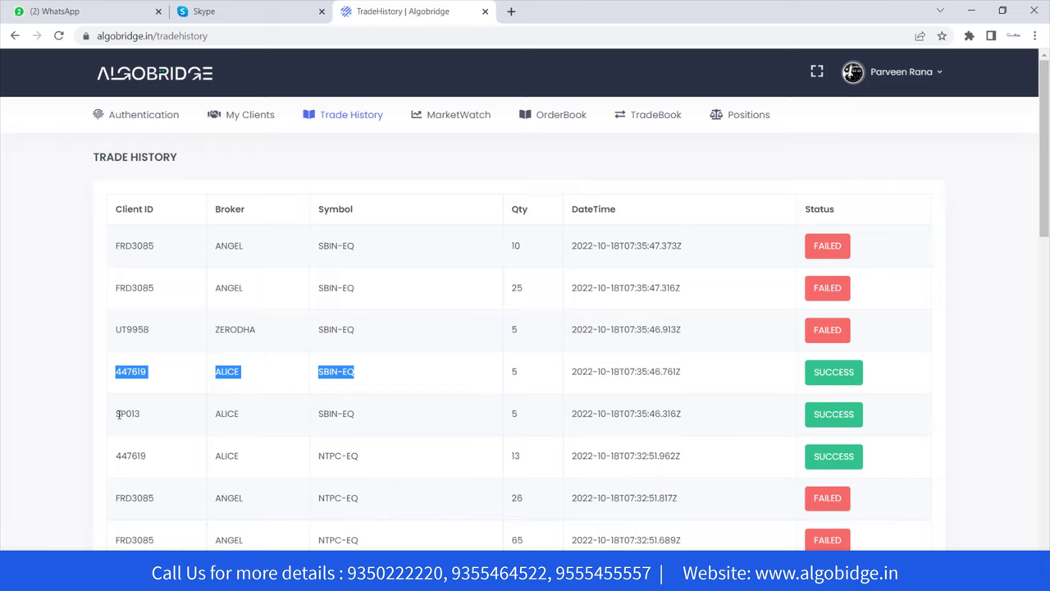
{"action": "left_click_drag", "start_coordinate": [119, 414], "coordinate": [369, 419]}
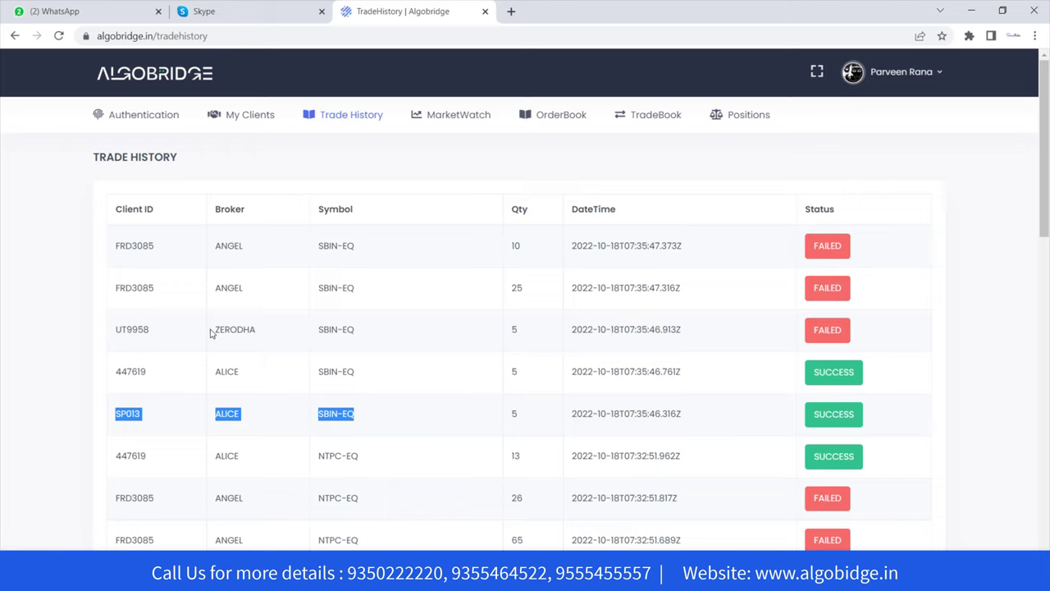
{"action": "left_click_drag", "start_coordinate": [211, 332], "coordinate": [267, 321]}
{"action": "left_click_drag", "start_coordinate": [219, 286], "coordinate": [270, 283]}
{"action": "left_click_drag", "start_coordinate": [212, 379], "coordinate": [278, 372]}
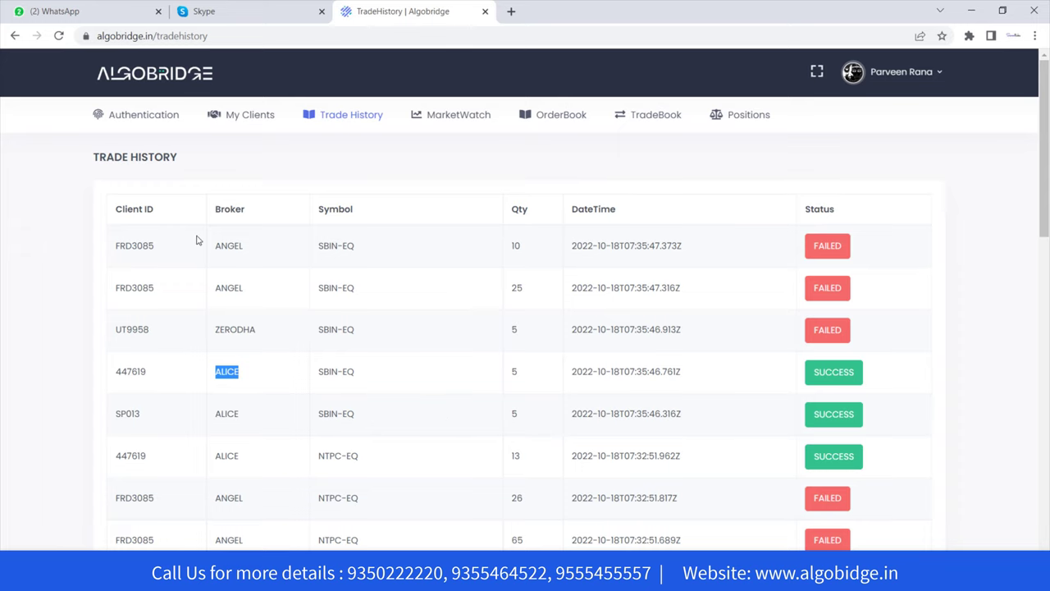
Search the MarketWatch instruments for "acc" and look through the matching contracts.
{"action": "left_click", "coordinate": [460, 120]}
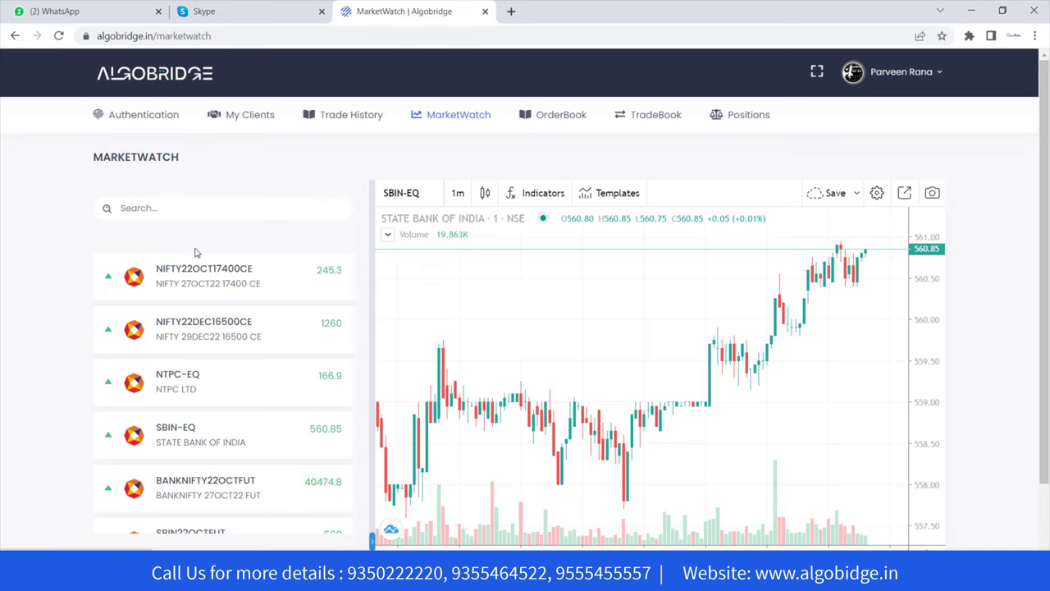
{"action": "left_click", "coordinate": [194, 211]}
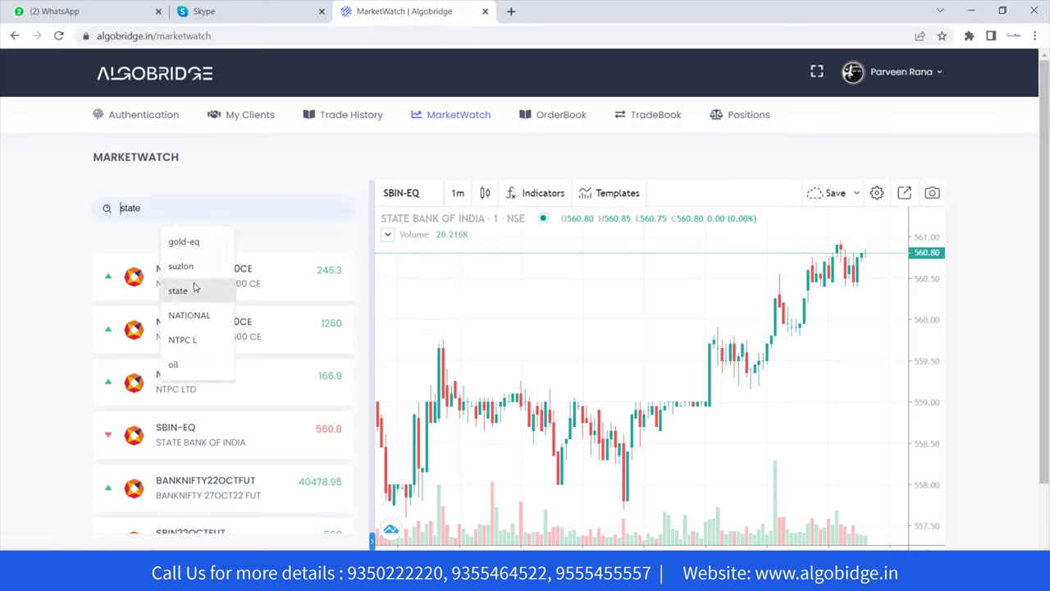
{"action": "left_click", "coordinate": [189, 315]}
{"action": "type", "text": "acc"}
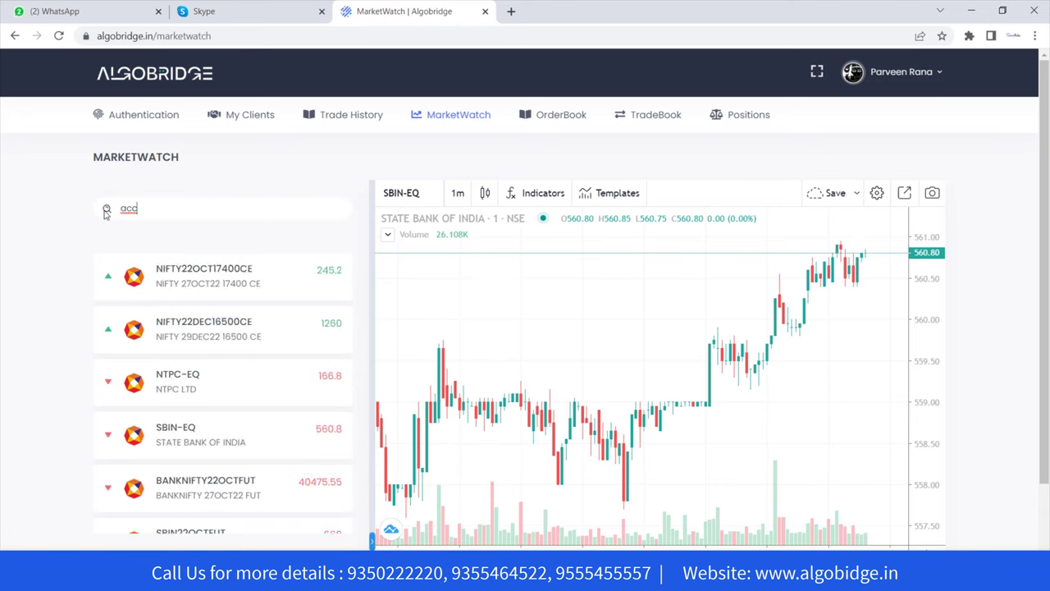
{"action": "mouse_move", "coordinate": [190, 389]}
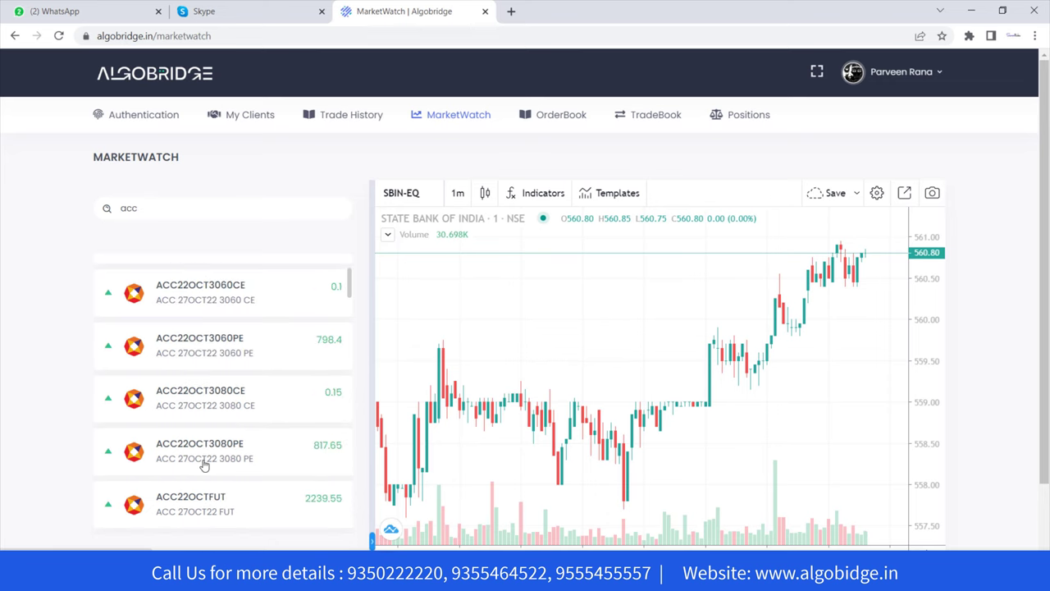
Clear the MarketWatch instrument search and look over the full watchlist and the SBIN-EQ chart.
{"action": "left_click_drag", "start_coordinate": [147, 208], "coordinate": [68, 218]}
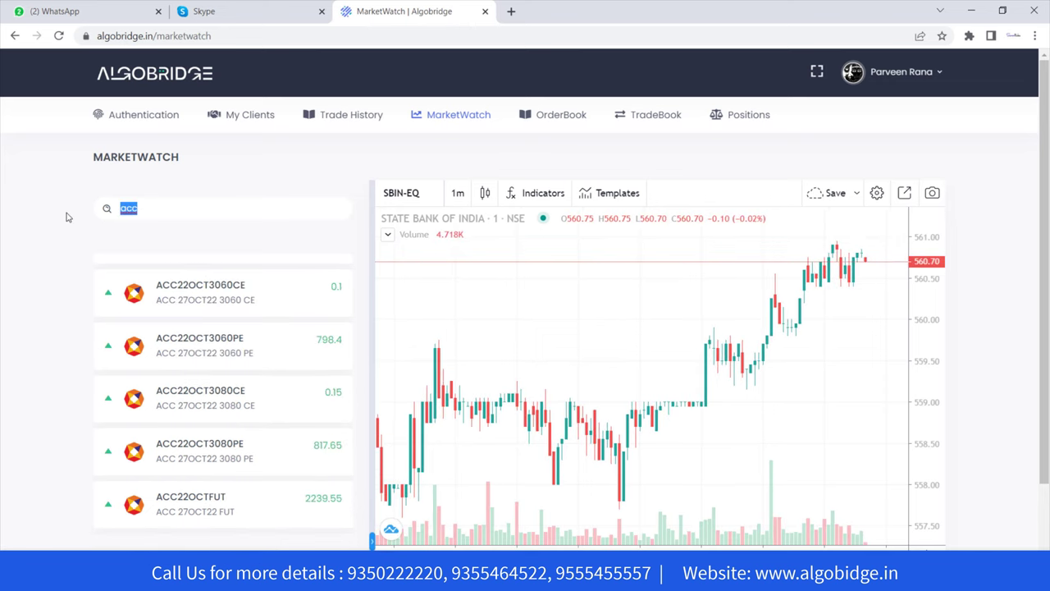
{"action": "key", "text": "BackSpace"}
{"action": "scroll", "coordinate": [222, 380], "scroll_direction": "down", "scroll_amount": 1}
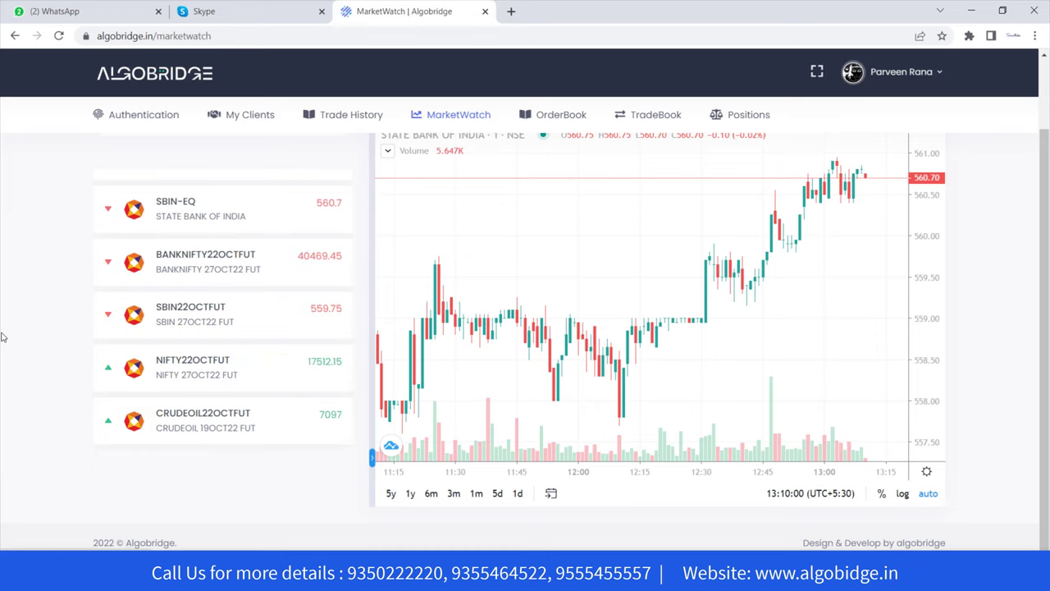
{"action": "scroll", "coordinate": [4, 334], "scroll_direction": "up", "scroll_amount": 1}
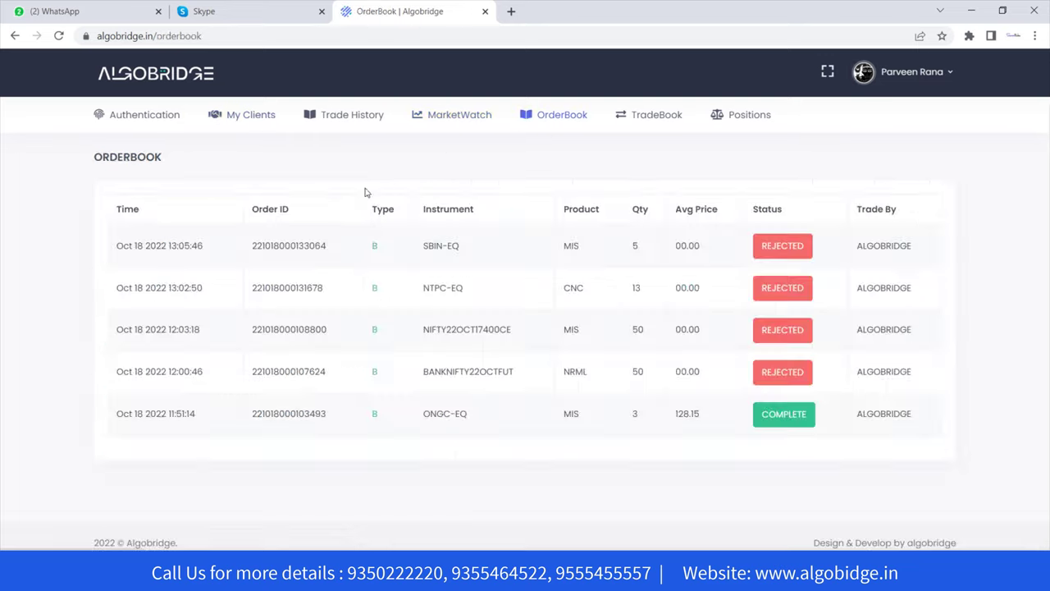
Review the master account's TradeBook and Positions pages, and return to its Authentication page.
{"action": "left_click", "coordinate": [649, 115]}
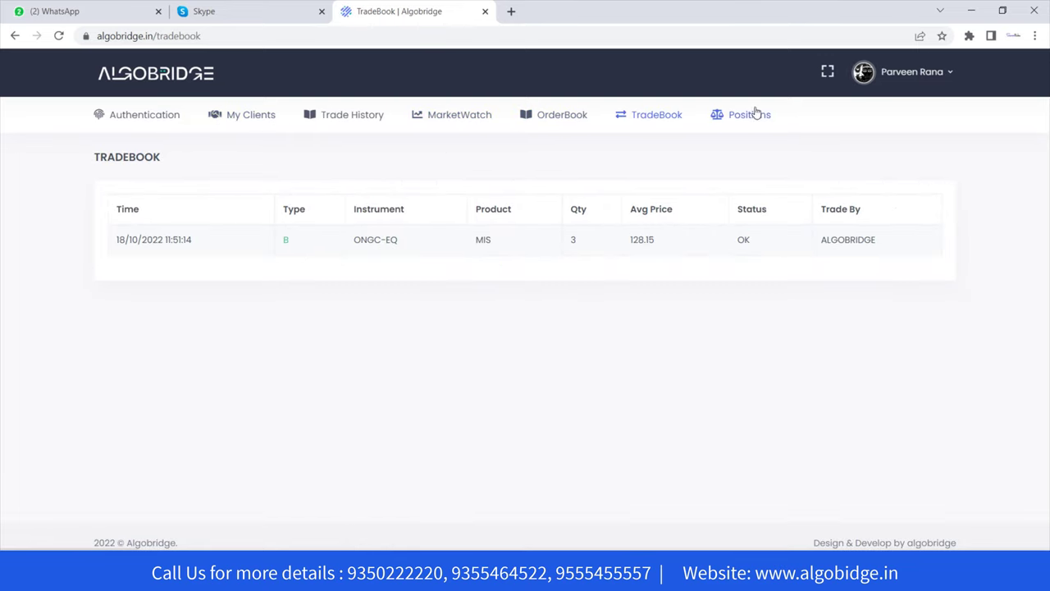
{"action": "left_click", "coordinate": [749, 116]}
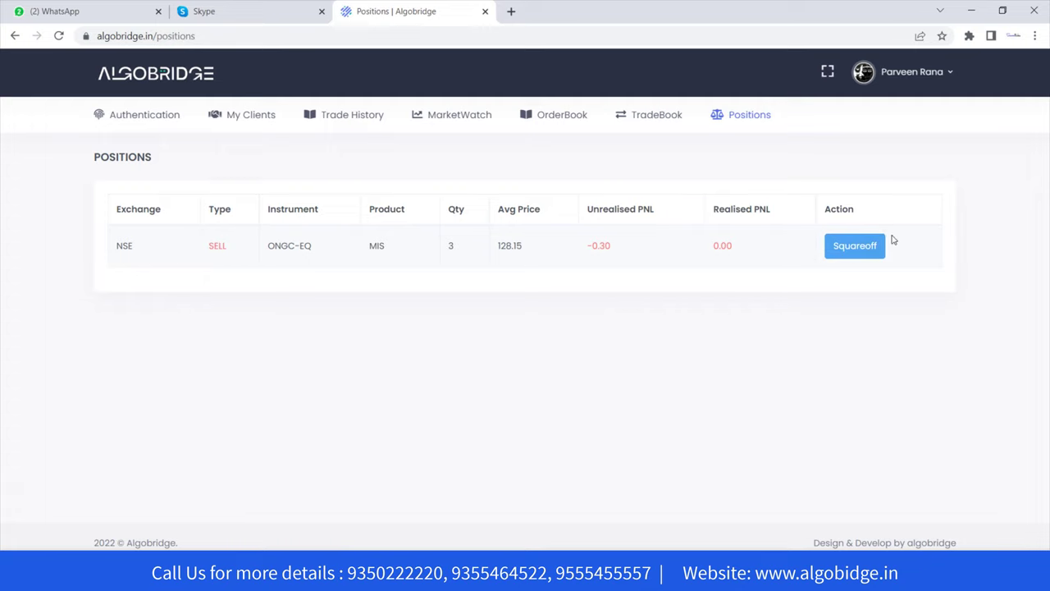
{"action": "left_click", "coordinate": [123, 115]}
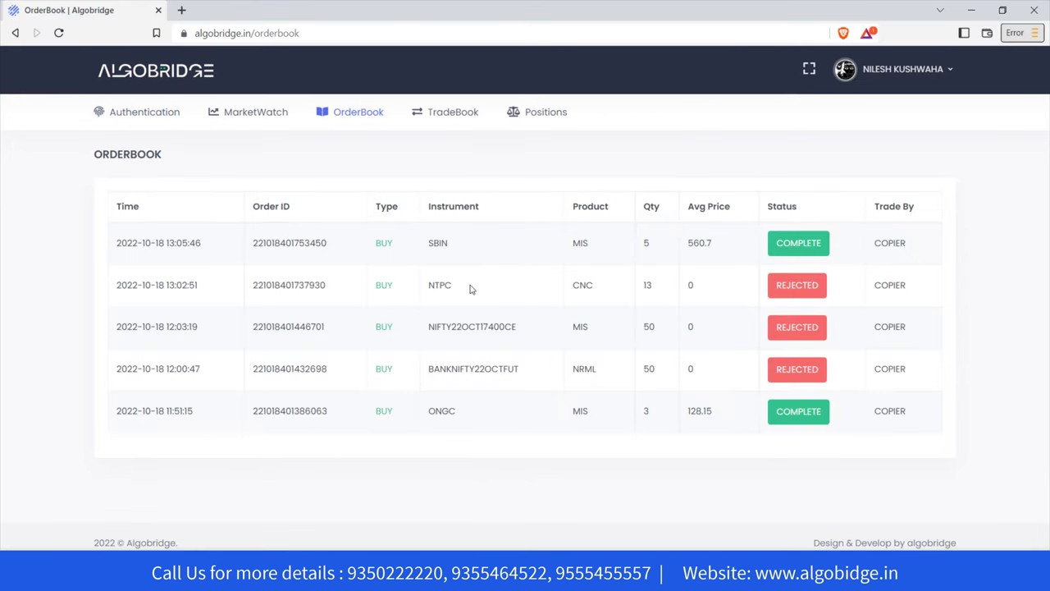
Display the Master Key under Your Keys on the Authentication page of the Zerodha client account.
{"action": "left_click", "coordinate": [137, 112]}
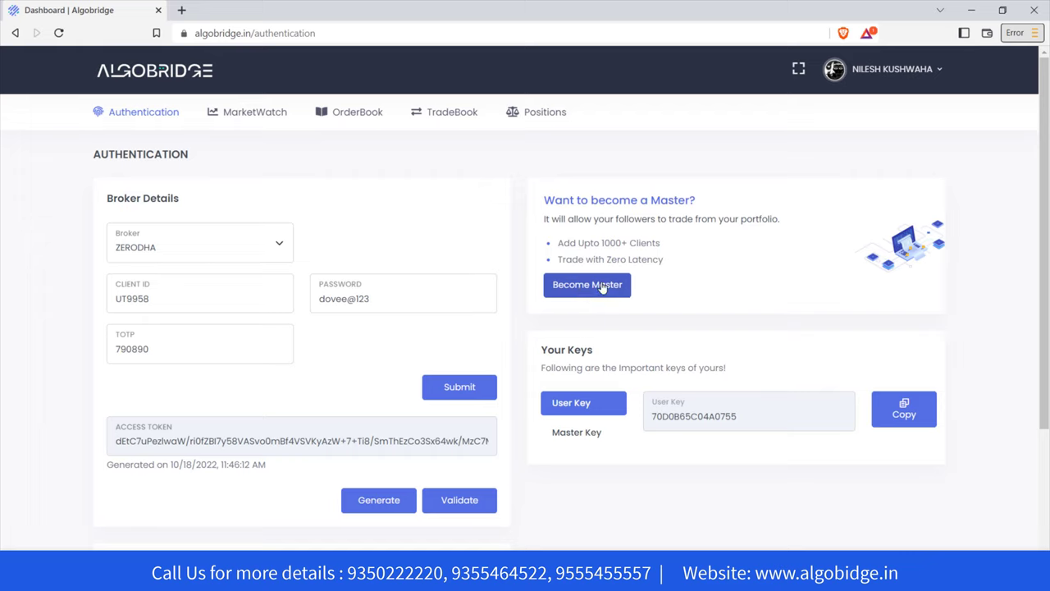
{"action": "scroll", "coordinate": [450, 186], "scroll_direction": "down", "scroll_amount": 2}
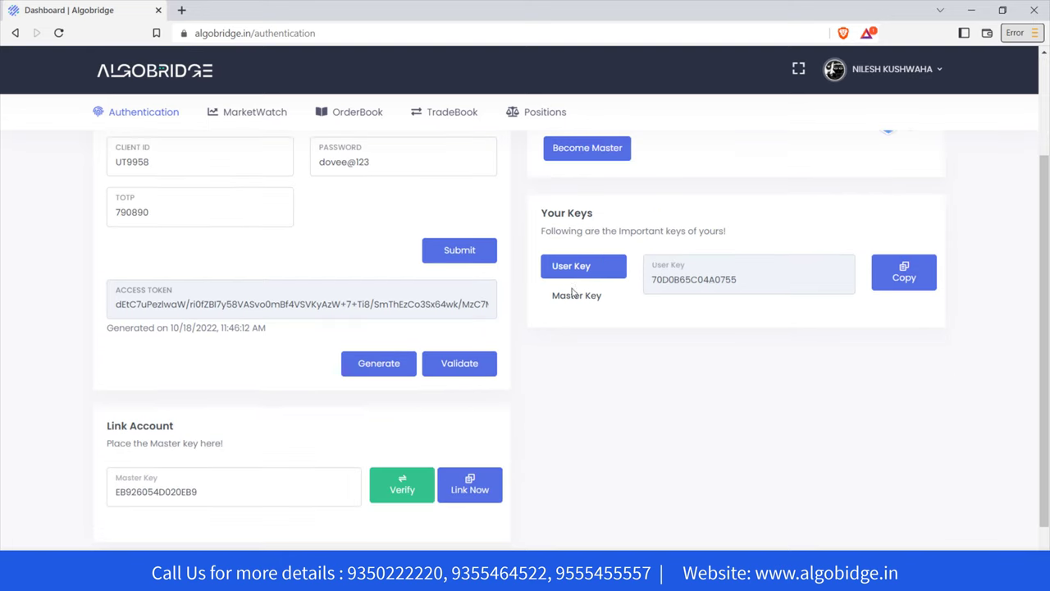
{"action": "left_click", "coordinate": [584, 297]}
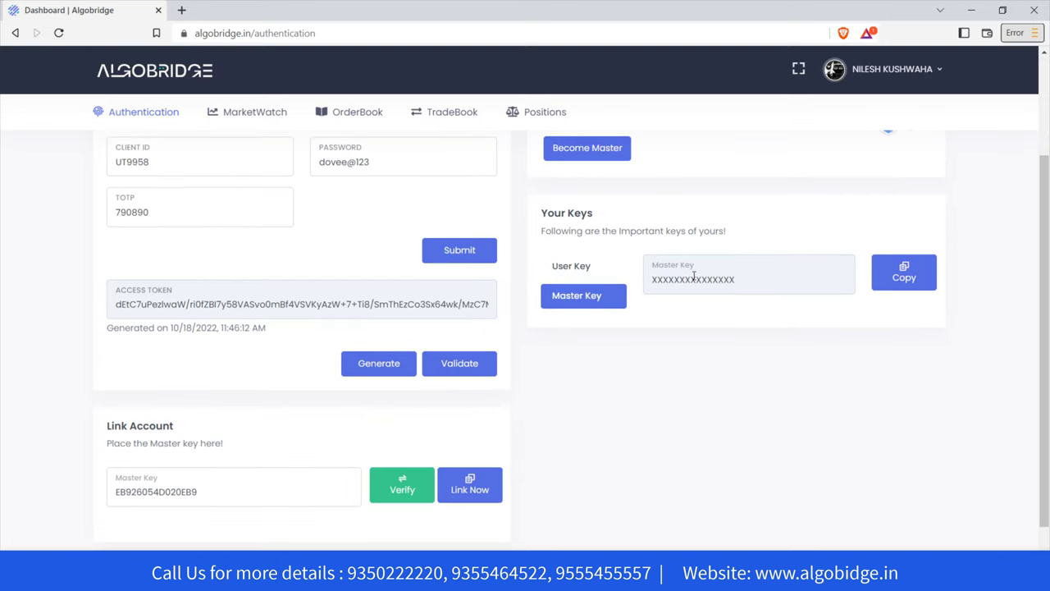
Compare the masked Master Key on the client account with the User Key on the master account's Authentication page.
{"action": "left_click_drag", "start_coordinate": [652, 280], "coordinate": [751, 275]}
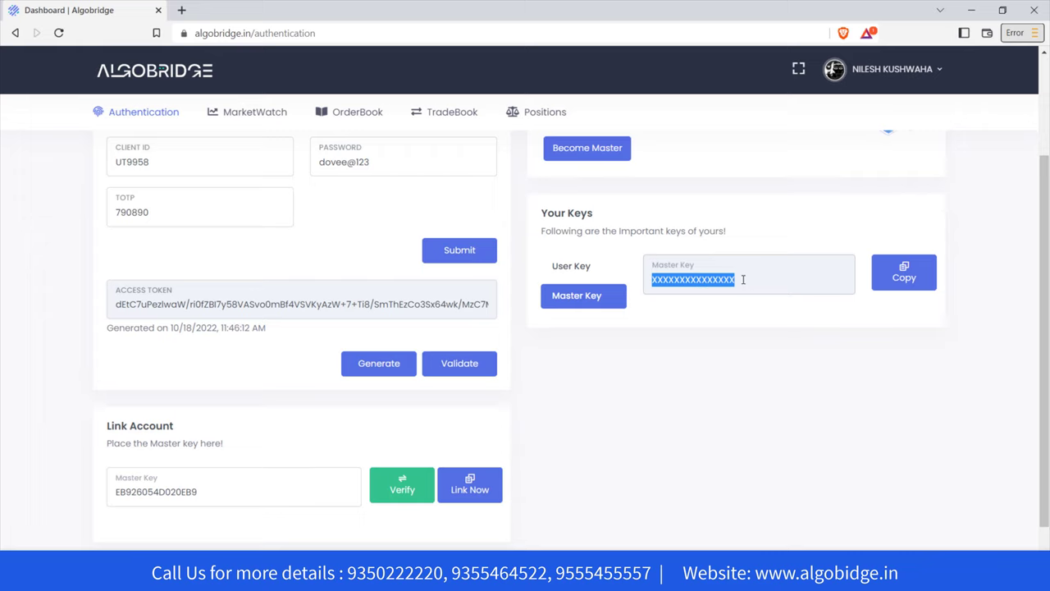
{"action": "left_click_drag", "start_coordinate": [741, 280], "coordinate": [640, 286]}
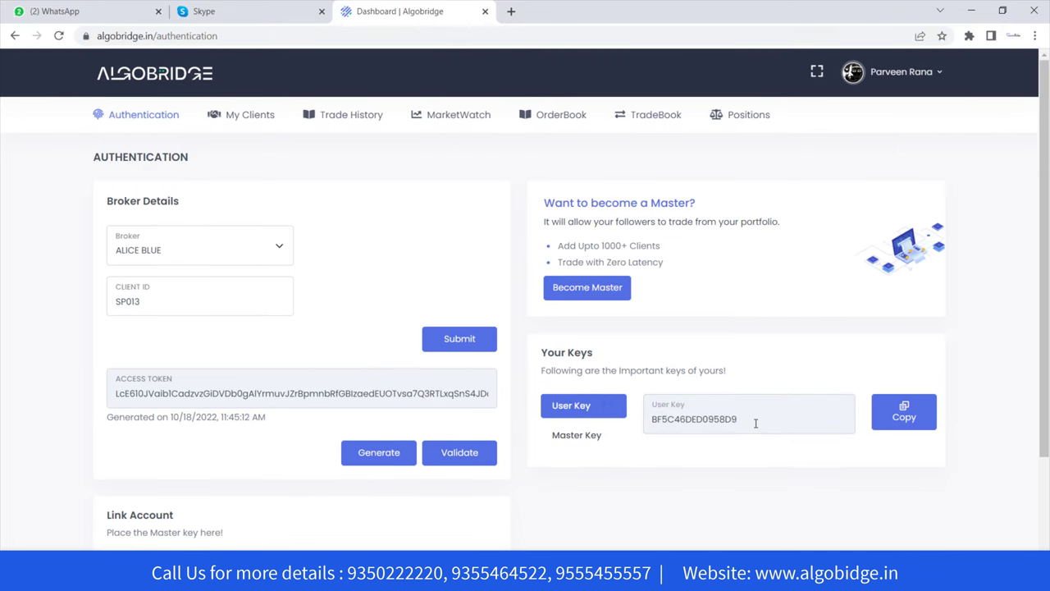
{"action": "left_click_drag", "start_coordinate": [759, 424], "coordinate": [623, 428]}
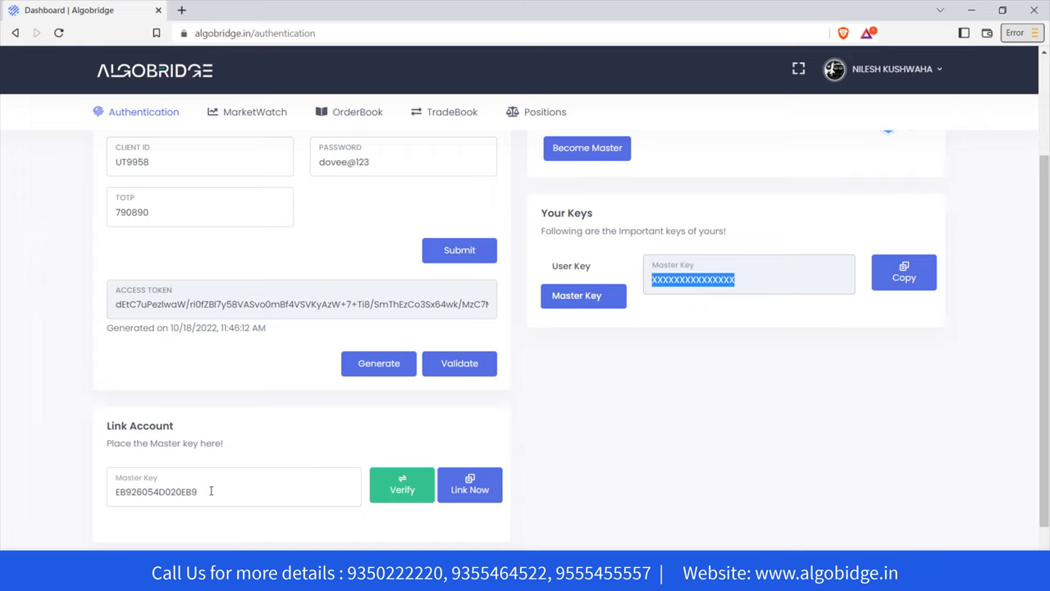
Verify the Master Key under Link Account on the client account, and link the account to that master.
{"action": "left_click_drag", "start_coordinate": [211, 490], "coordinate": [76, 496]}
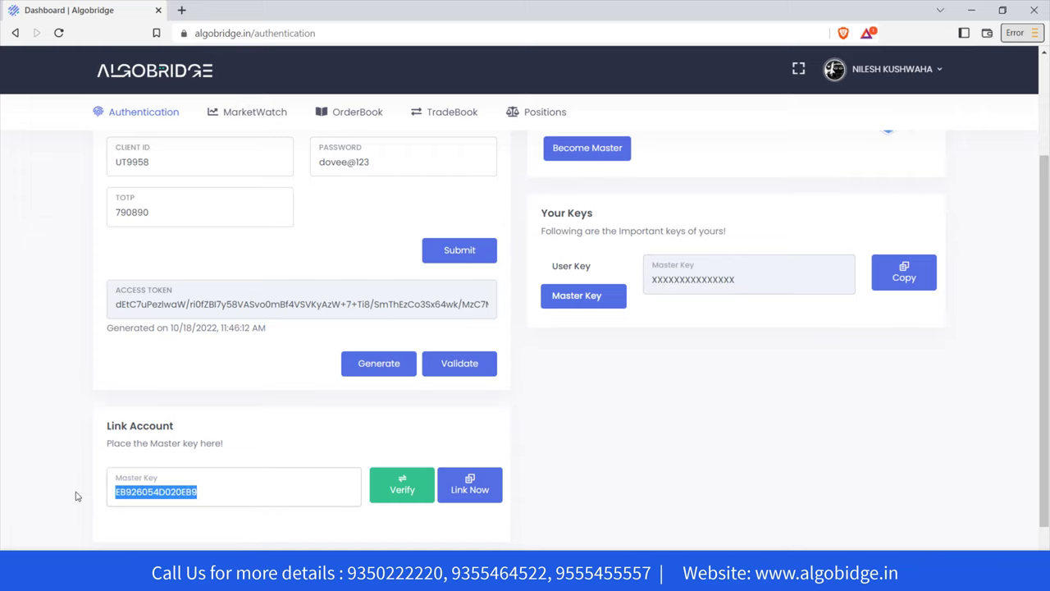
{"action": "left_click", "coordinate": [404, 490]}
{"action": "scroll", "coordinate": [632, 414], "scroll_direction": "down", "scroll_amount": 2}
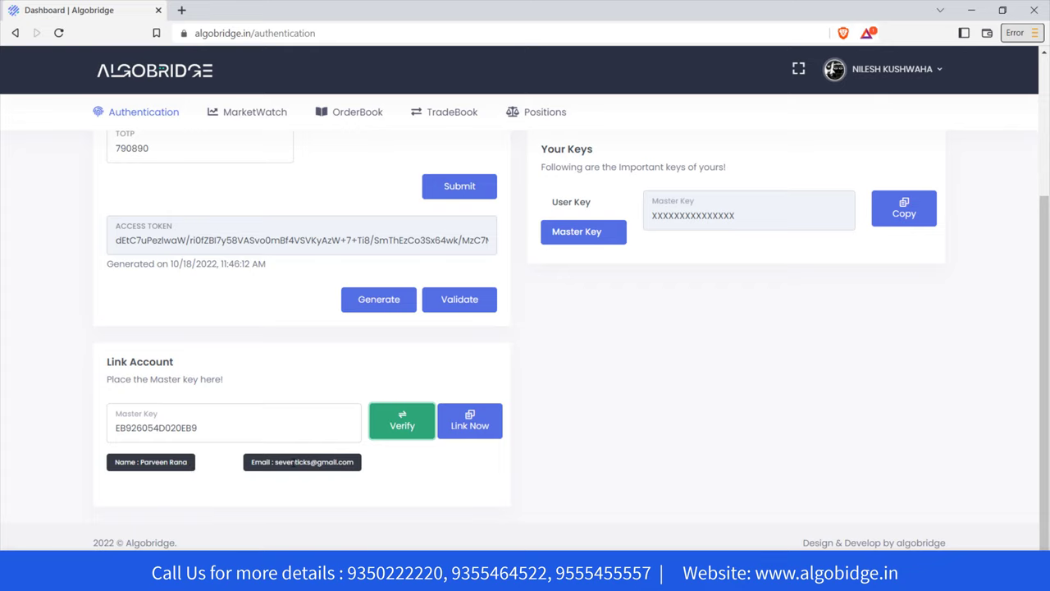
{"action": "left_click", "coordinate": [465, 425]}
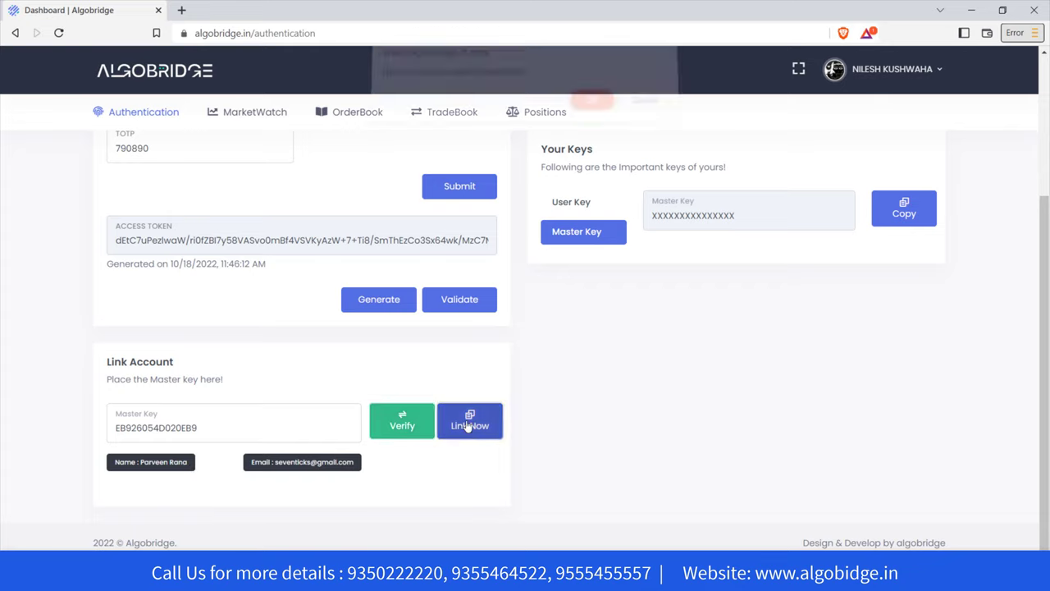
{"action": "left_click", "coordinate": [599, 111]}
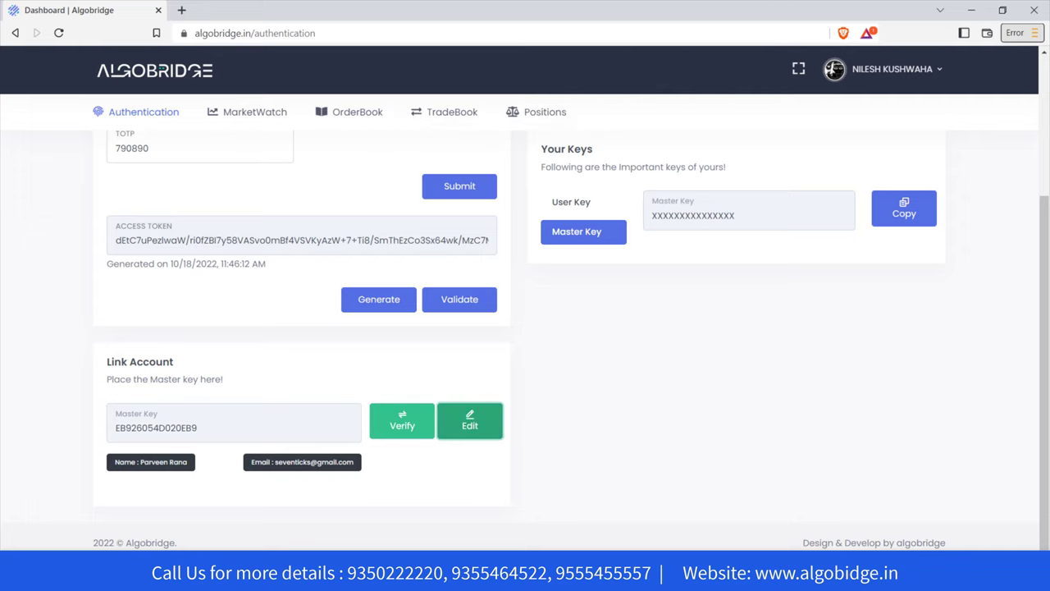
Switch to the master account's My Clients page, approve the pending client request and look over the Clients list.
{"action": "mouse_move", "coordinate": [353, 579]}
{"action": "left_click", "coordinate": [353, 513]}
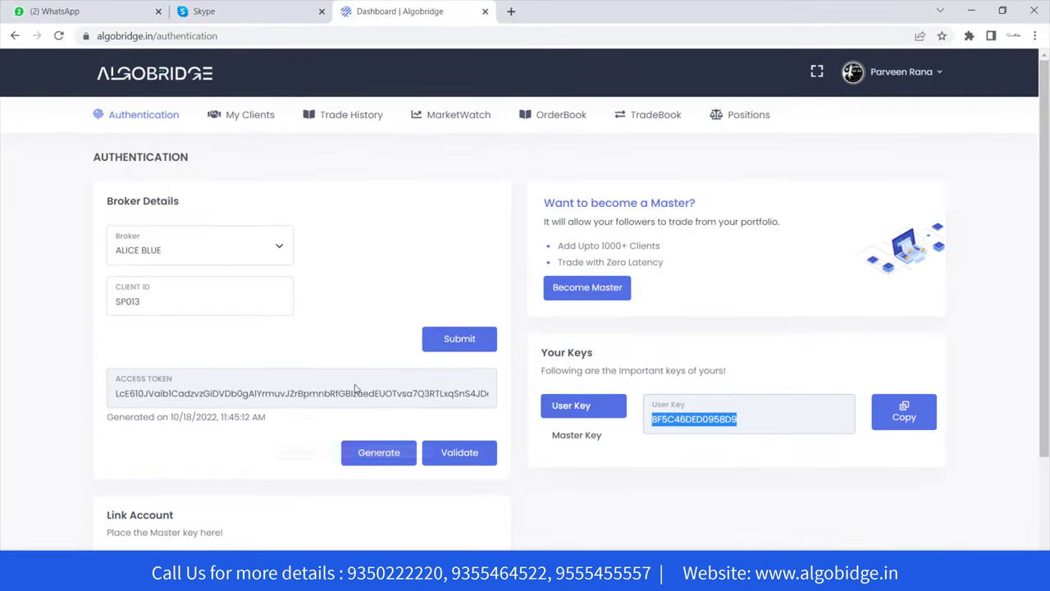
{"action": "left_click", "coordinate": [238, 117]}
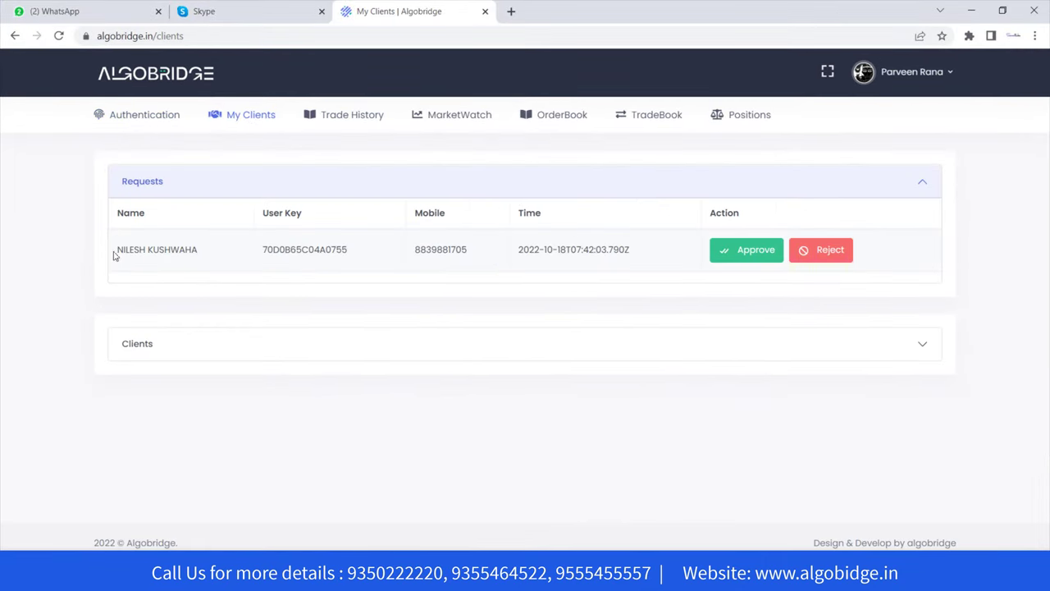
{"action": "left_click_drag", "start_coordinate": [121, 249], "coordinate": [722, 253]}
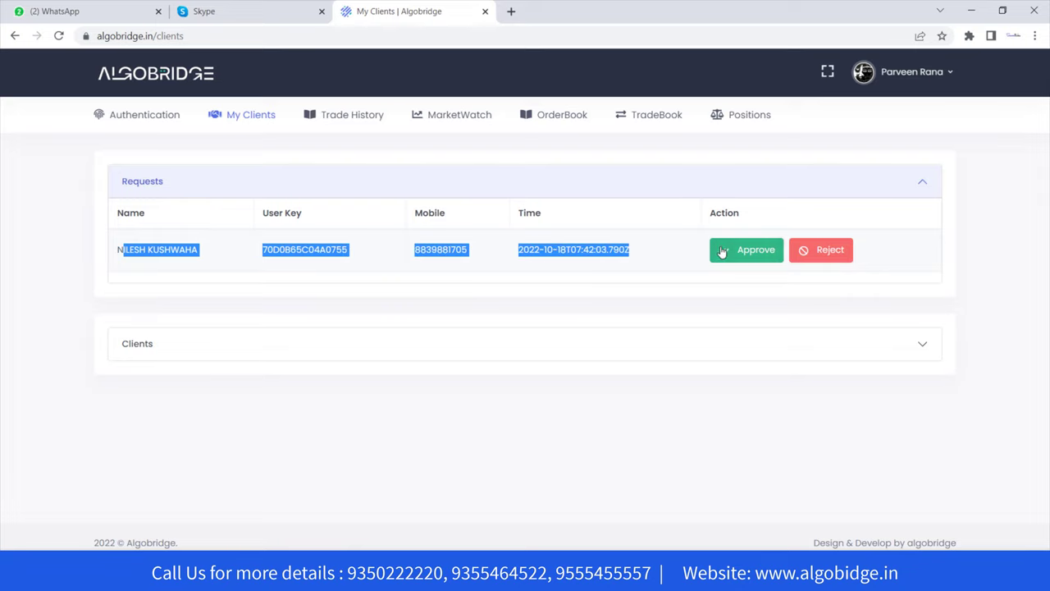
{"action": "left_click", "coordinate": [756, 250]}
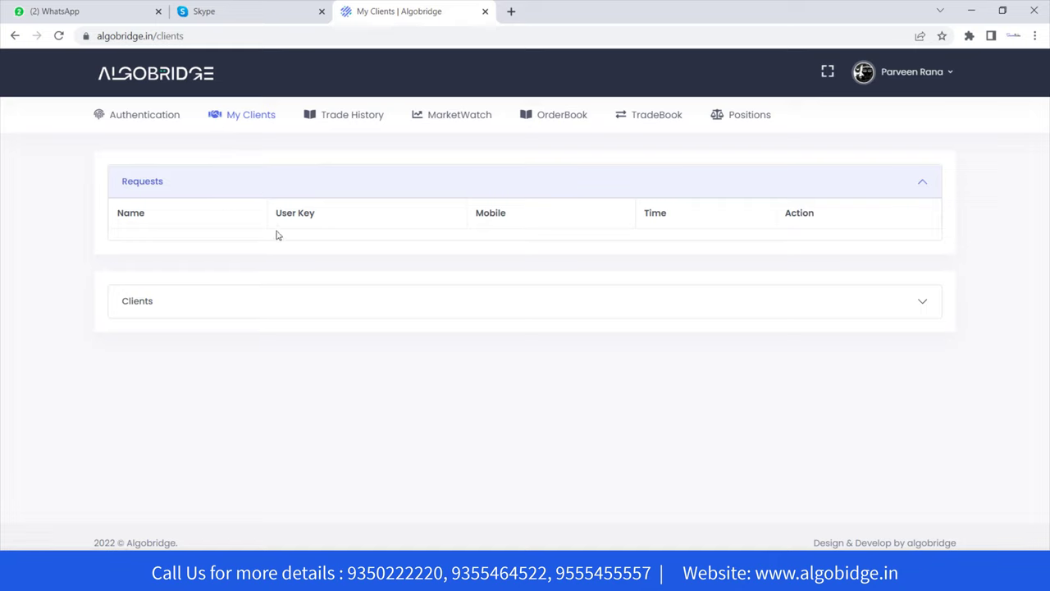
{"action": "left_click", "coordinate": [253, 305]}
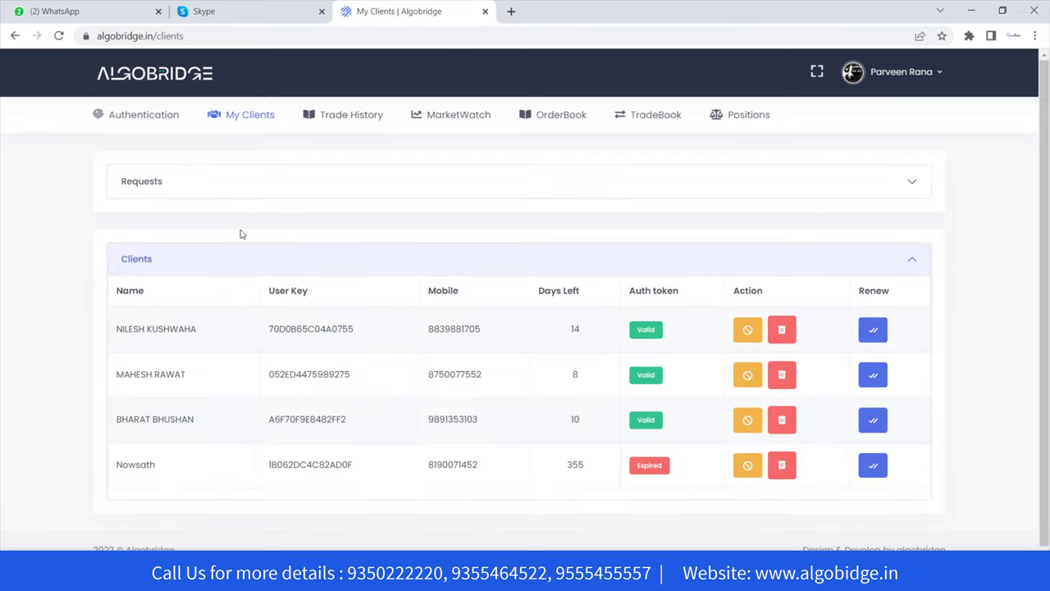
{"action": "left_click", "coordinate": [319, 195]}
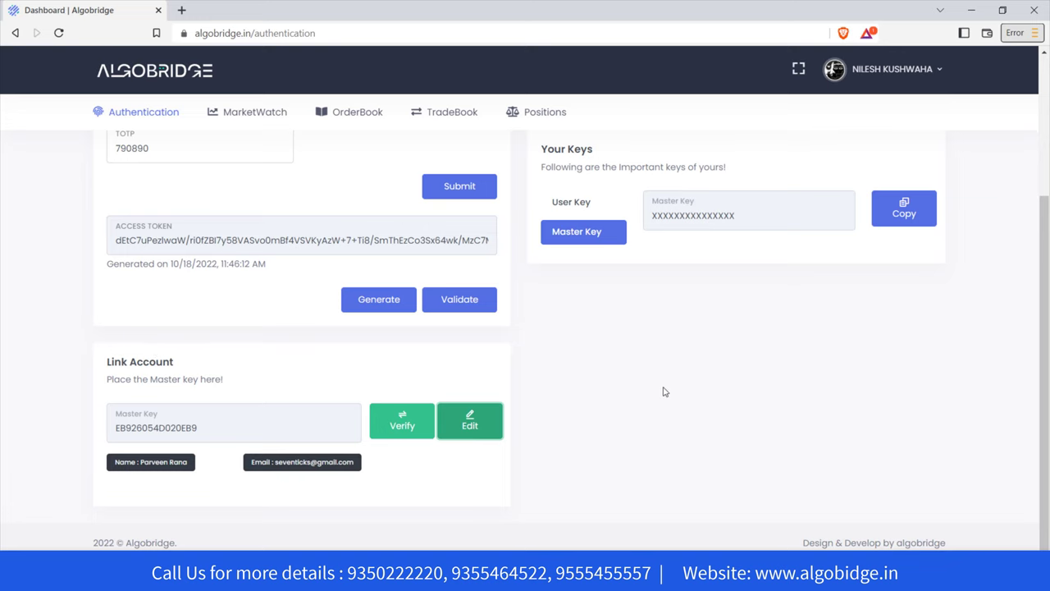
Place a regular CNC market buy order for 3 SBIN-EQ shares with DAY validity from the client account's MarketWatch.
{"action": "scroll", "coordinate": [664, 389], "scroll_direction": "up", "scroll_amount": 3}
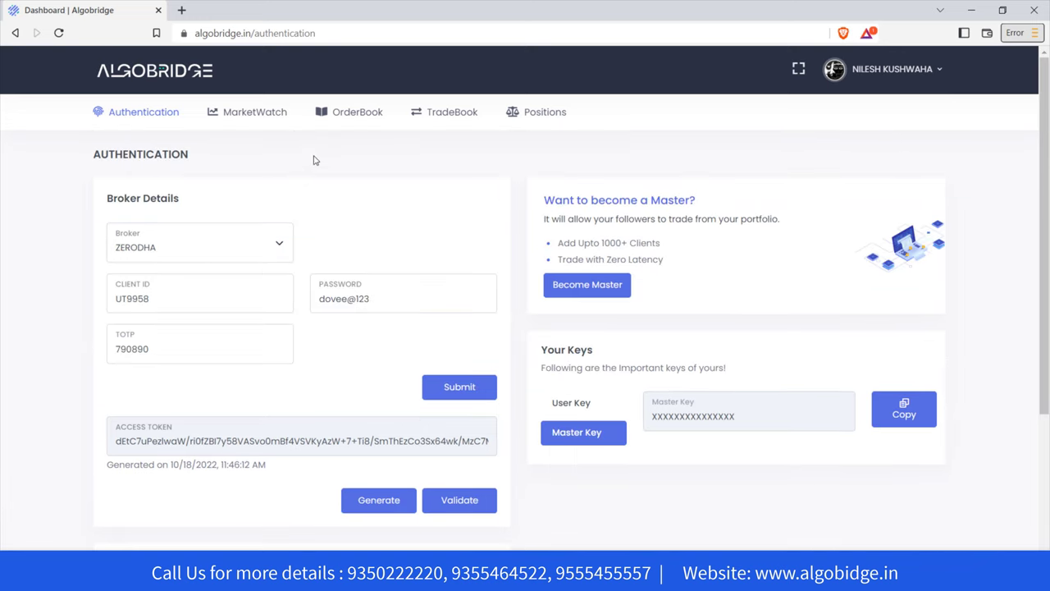
{"action": "left_click", "coordinate": [237, 120]}
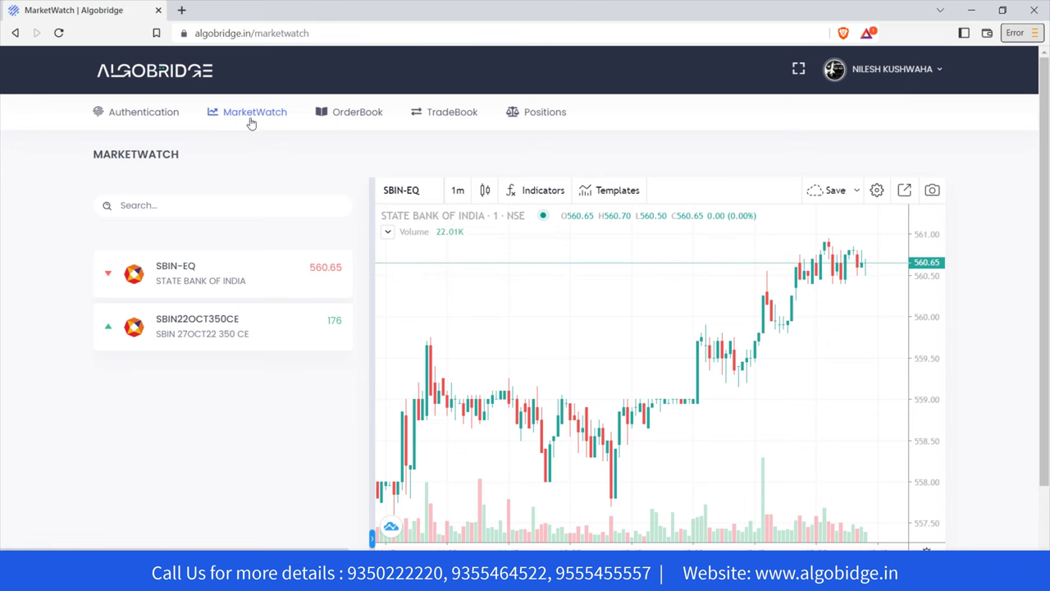
{"action": "left_click", "coordinate": [322, 269]}
{"action": "left_click", "coordinate": [320, 267]}
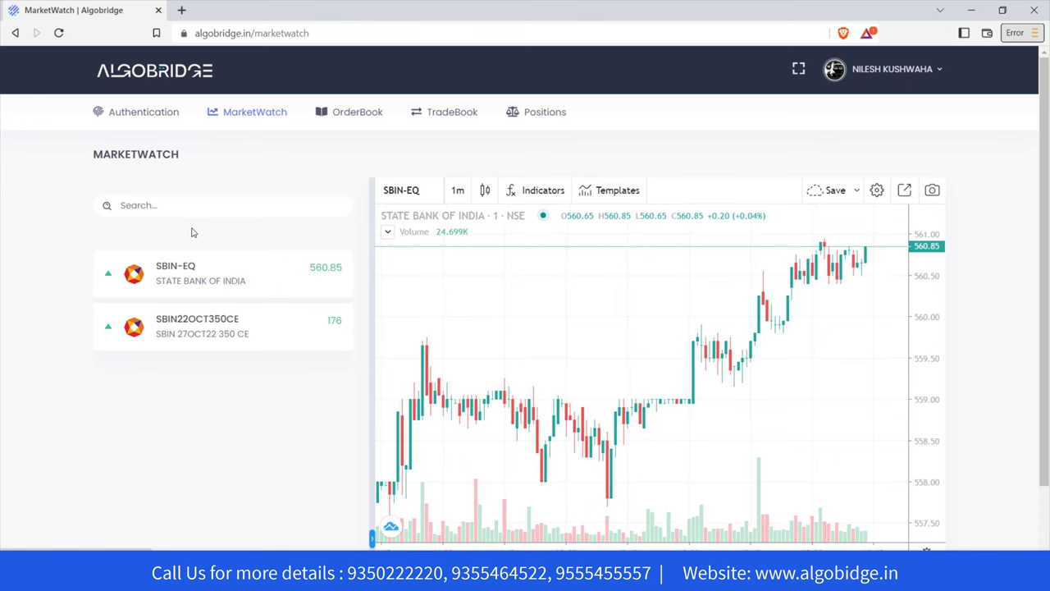
{"action": "left_click", "coordinate": [240, 274]}
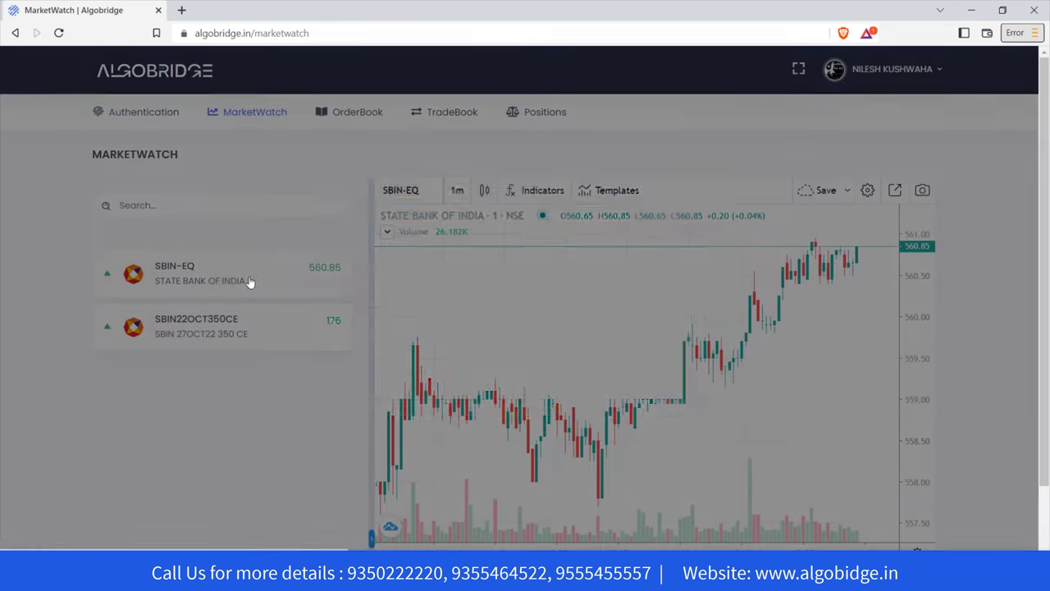
{"action": "type", "text": "3"}
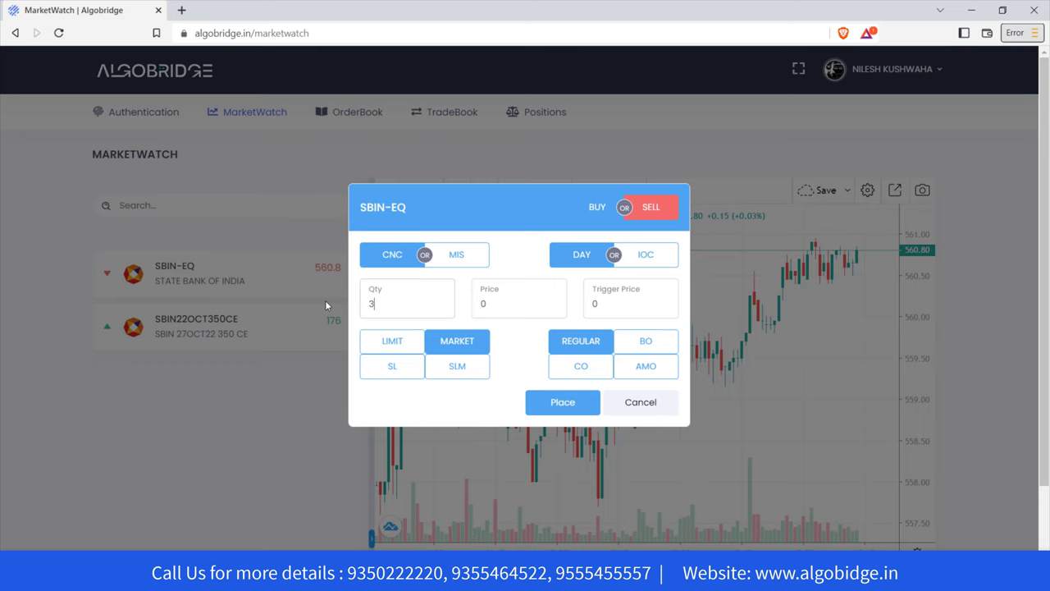
{"action": "left_click", "coordinate": [563, 402]}
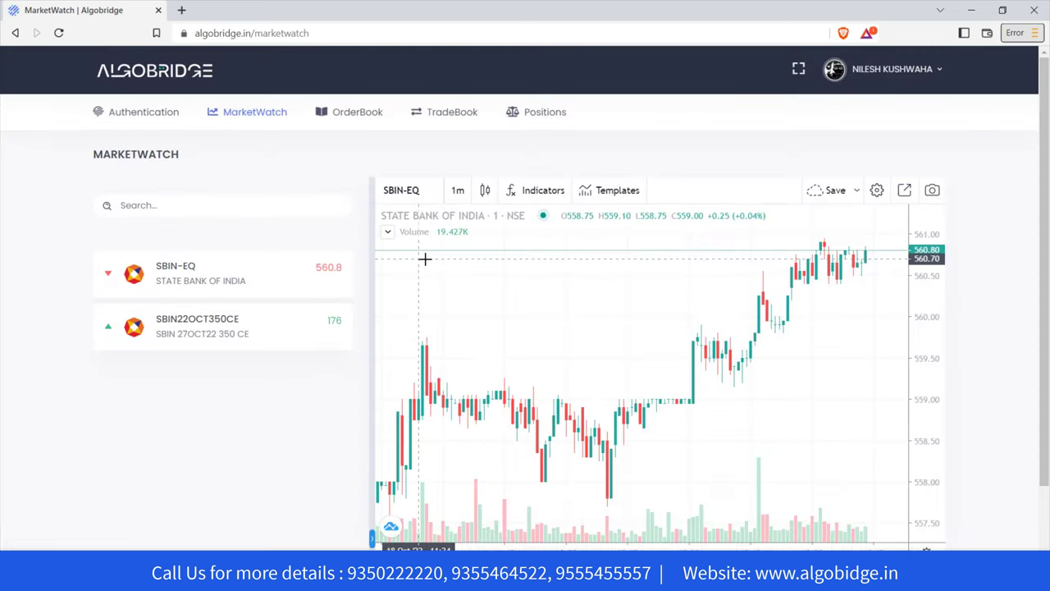
Examine the two newest SBIN orders in the client's OrderBook and compare their Trade By source with the copied orders.
{"action": "left_click", "coordinate": [361, 113]}
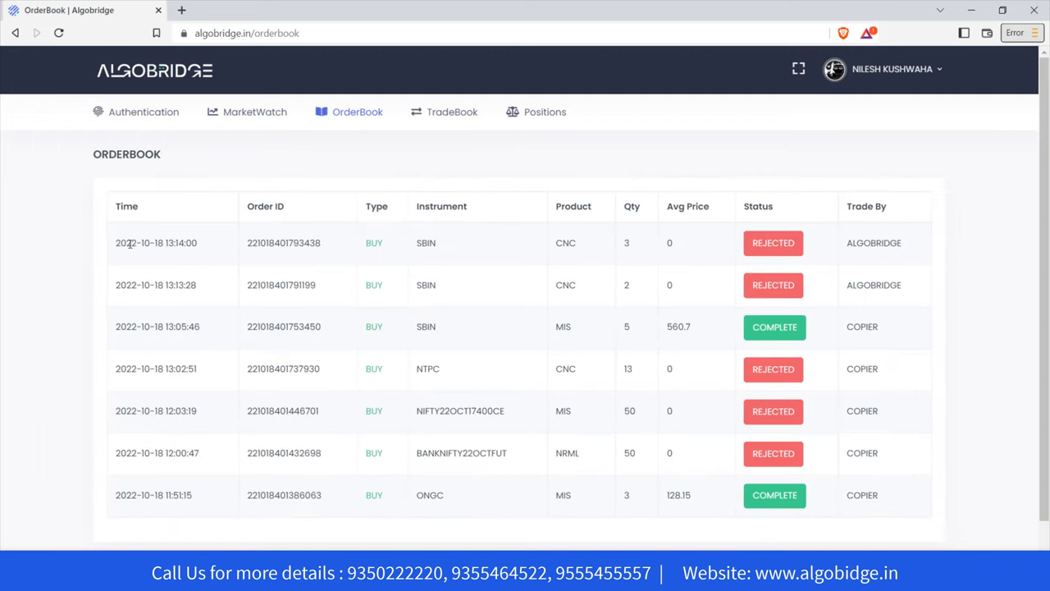
{"action": "left_click_drag", "start_coordinate": [114, 248], "coordinate": [795, 262]}
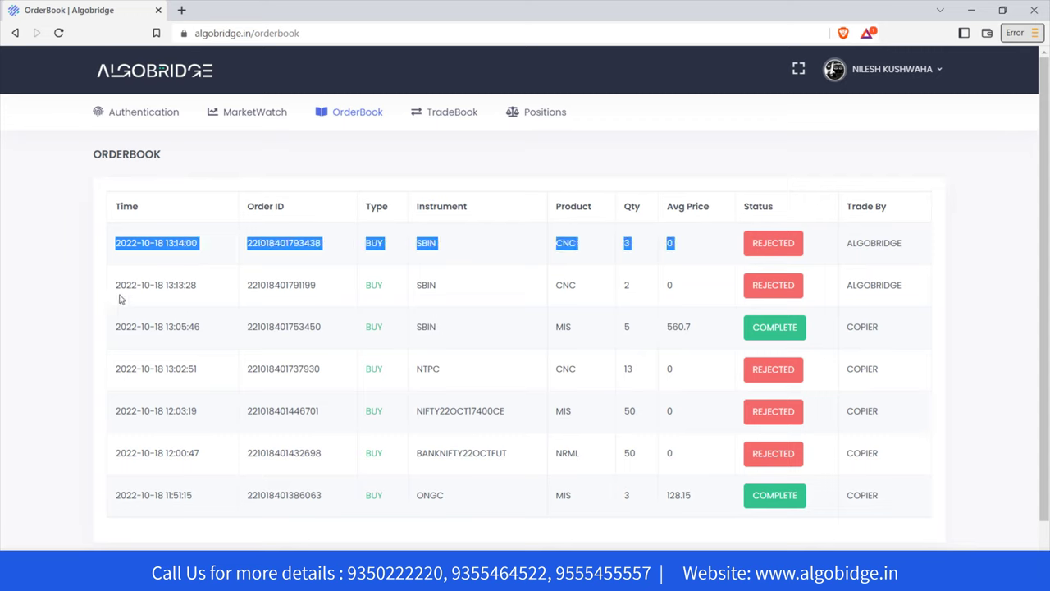
{"action": "left_click_drag", "start_coordinate": [128, 286], "coordinate": [802, 284]}
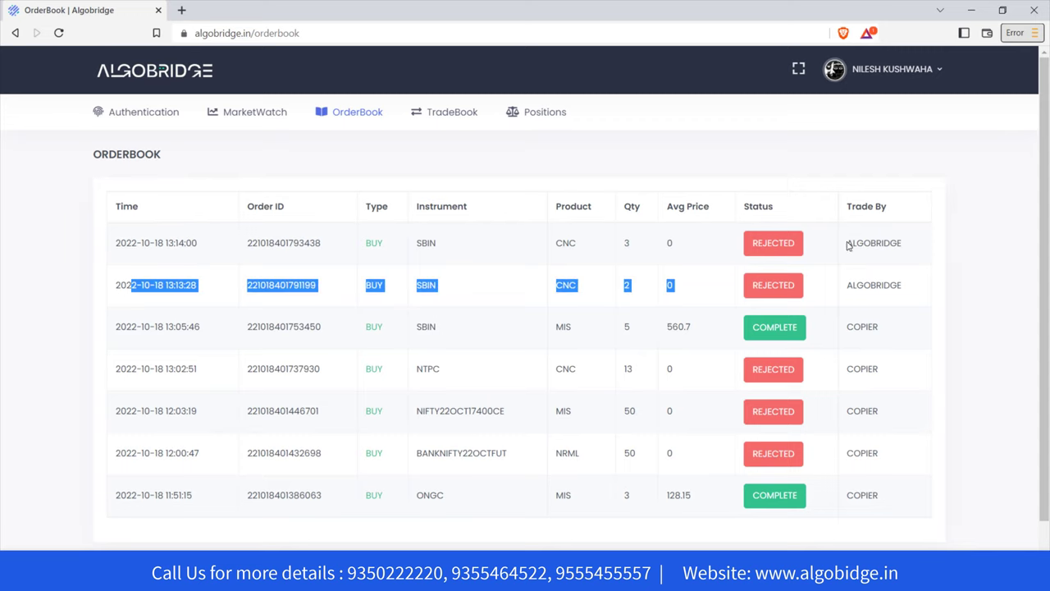
{"action": "left_click_drag", "start_coordinate": [848, 246], "coordinate": [912, 246]}
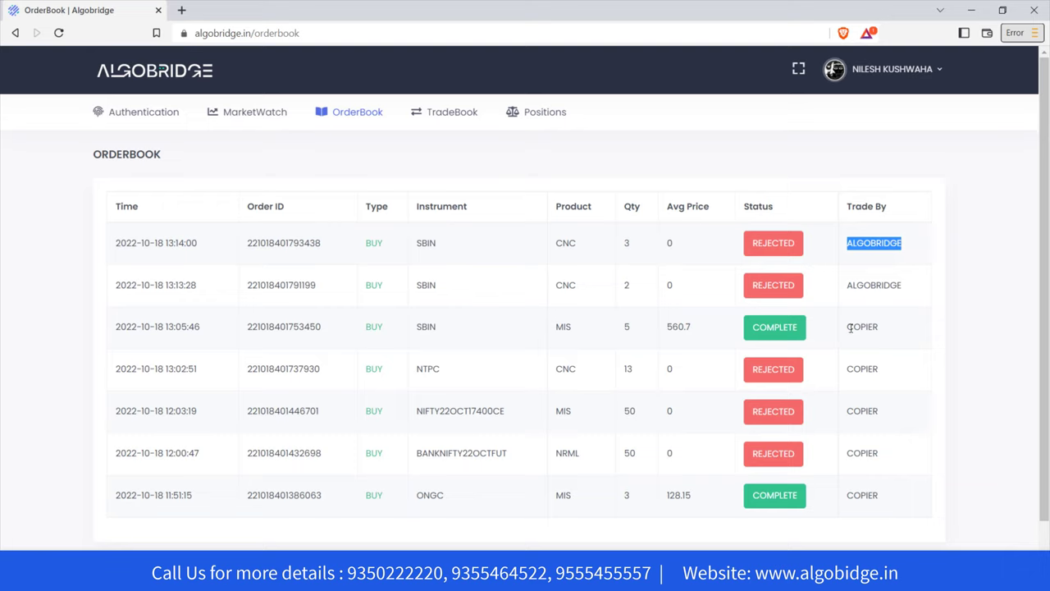
{"action": "left_click_drag", "start_coordinate": [848, 329], "coordinate": [885, 327]}
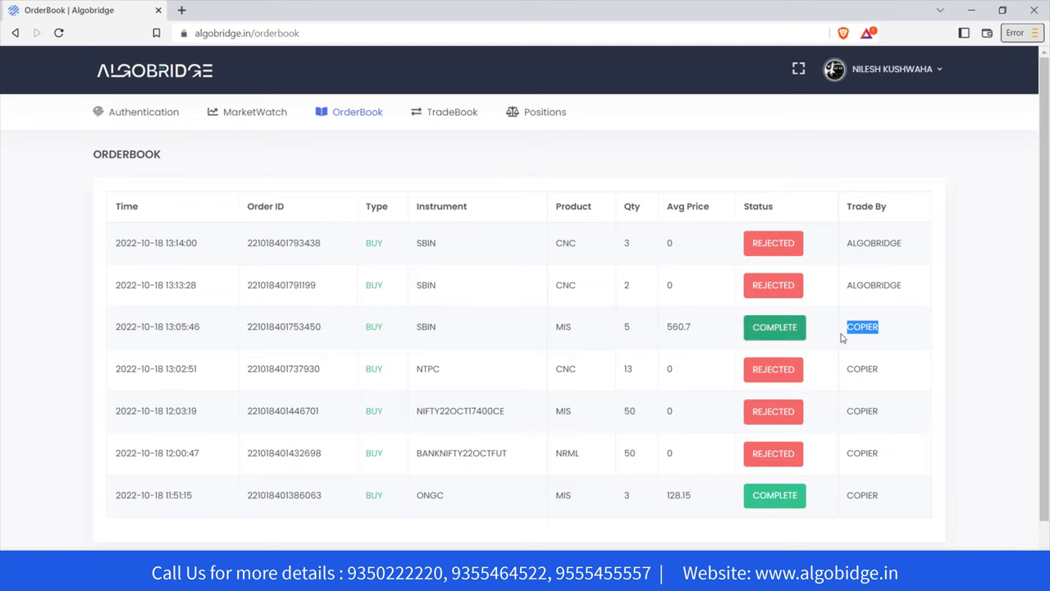
{"action": "left_click_drag", "start_coordinate": [902, 242], "coordinate": [853, 243]}
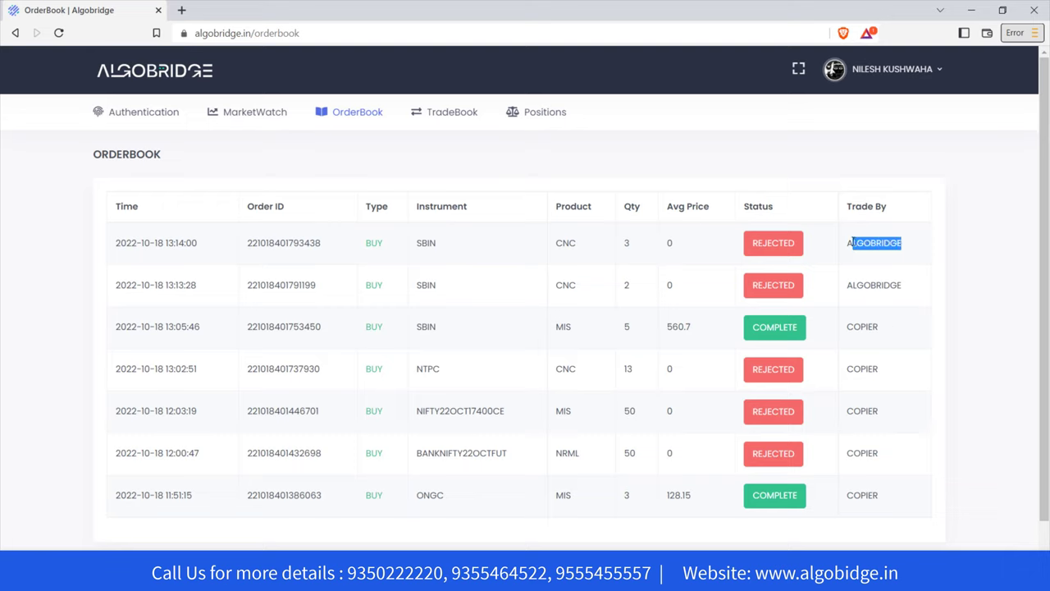
Review the Trade By entries in the client's TradeBook and the Unrealised PNL values on the Positions page.
{"action": "left_click", "coordinate": [452, 115]}
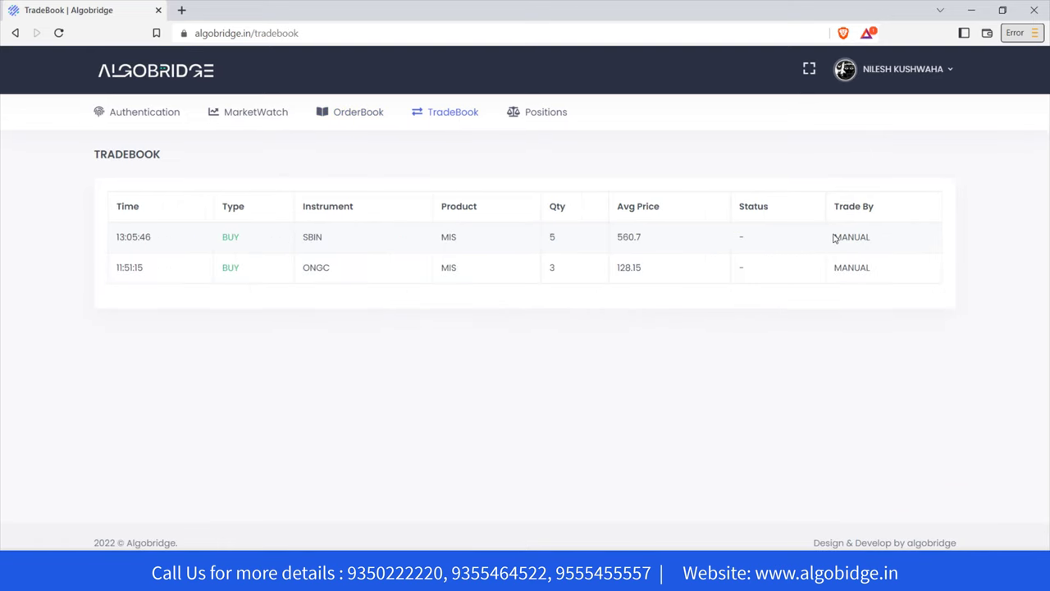
{"action": "left_click_drag", "start_coordinate": [833, 238], "coordinate": [877, 237]}
{"action": "left_click_drag", "start_coordinate": [835, 271], "coordinate": [884, 265]}
{"action": "left_click", "coordinate": [546, 114]}
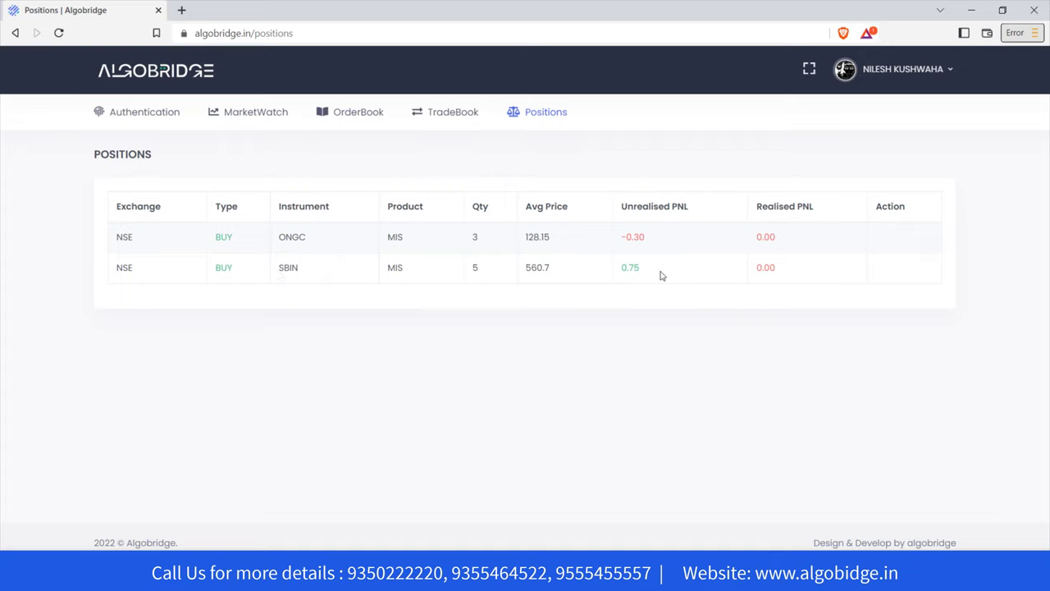
{"action": "double_click", "coordinate": [626, 269]}
{"action": "left_click_drag", "start_coordinate": [621, 242], "coordinate": [647, 237]}
Revisit the client account's TradeBook, OrderBook and MarketWatch pages.
{"action": "left_click", "coordinate": [439, 114]}
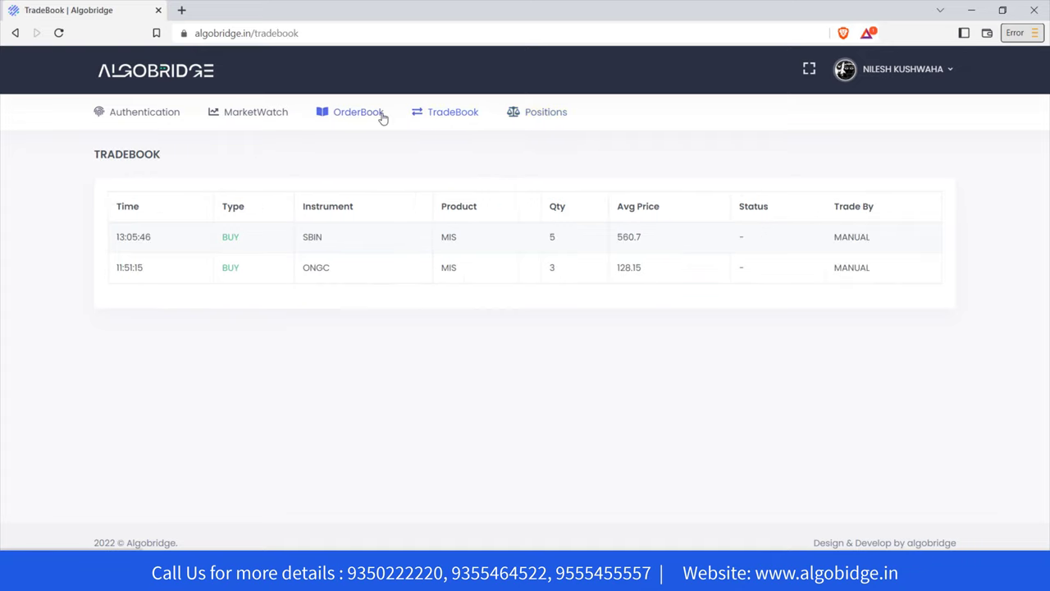
{"action": "left_click", "coordinate": [354, 116]}
{"action": "left_click", "coordinate": [250, 116]}
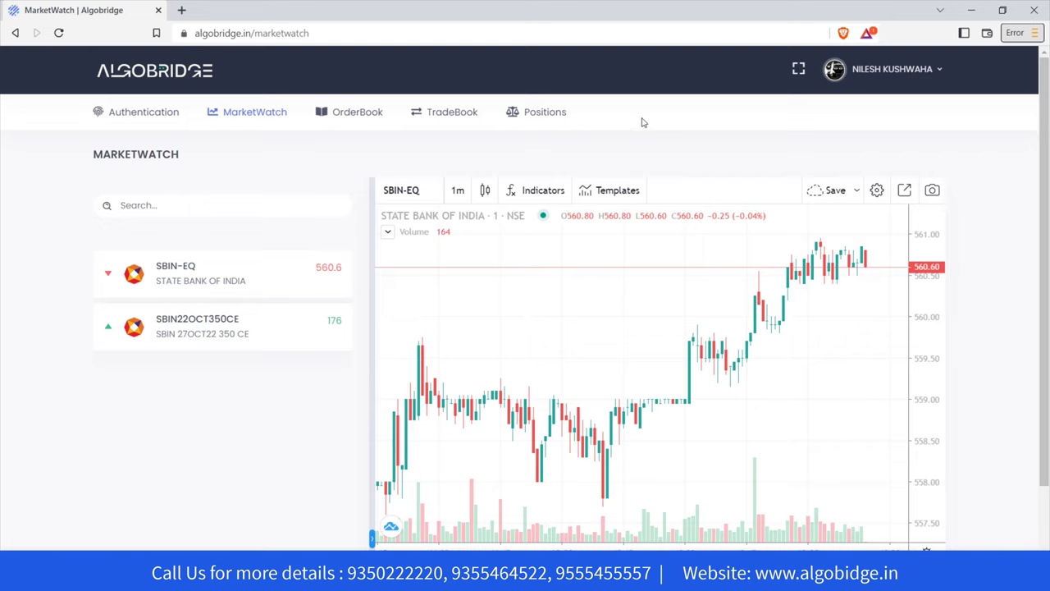
Enable Copy Selected Symbols and disable Copy All Trades in the client account's settings.
{"action": "left_click", "coordinate": [937, 70]}
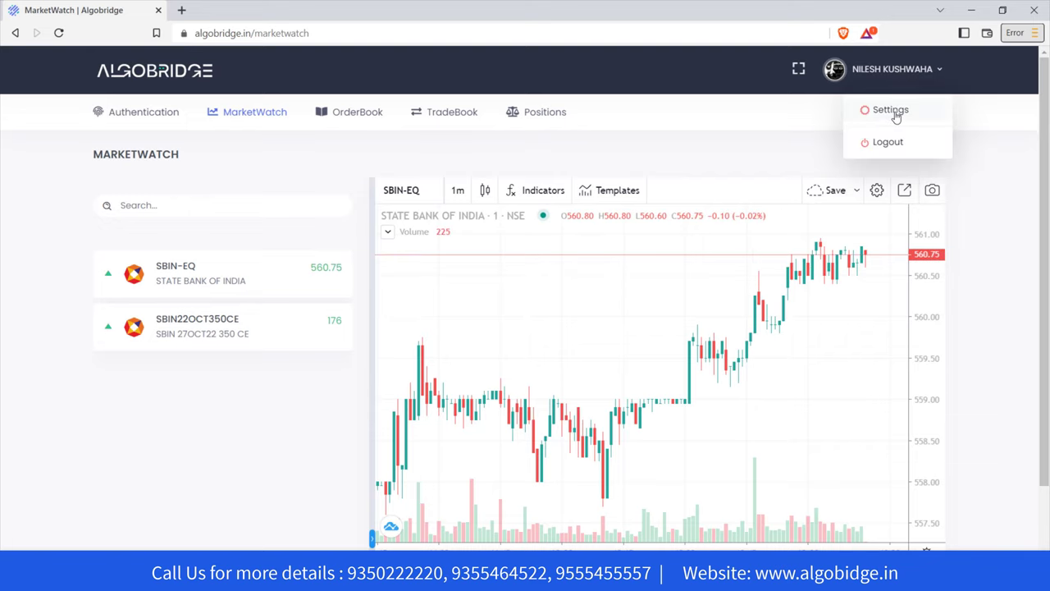
{"action": "left_click", "coordinate": [866, 110]}
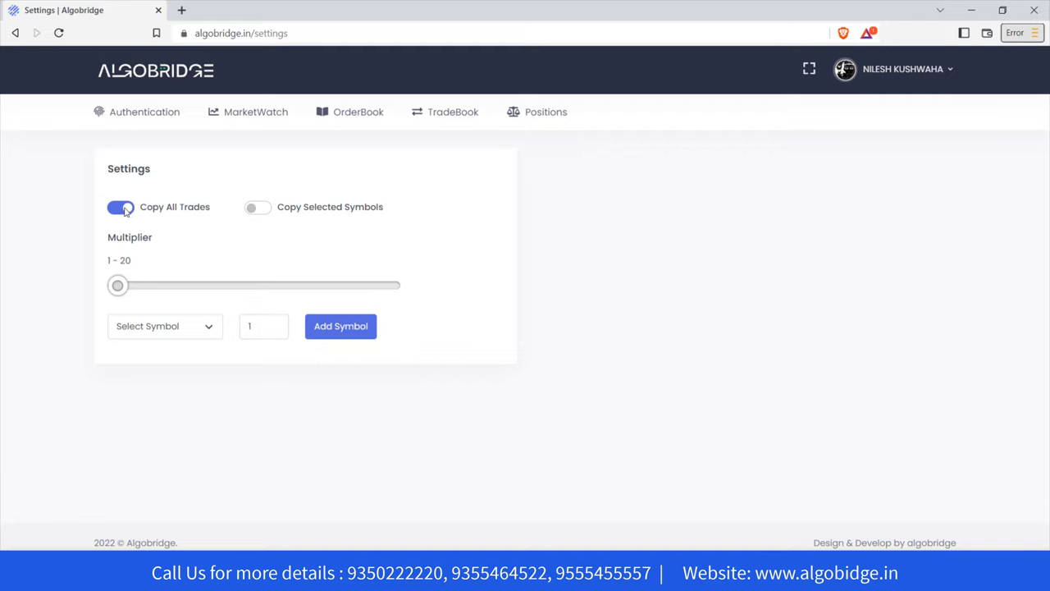
{"action": "left_click", "coordinate": [254, 209]}
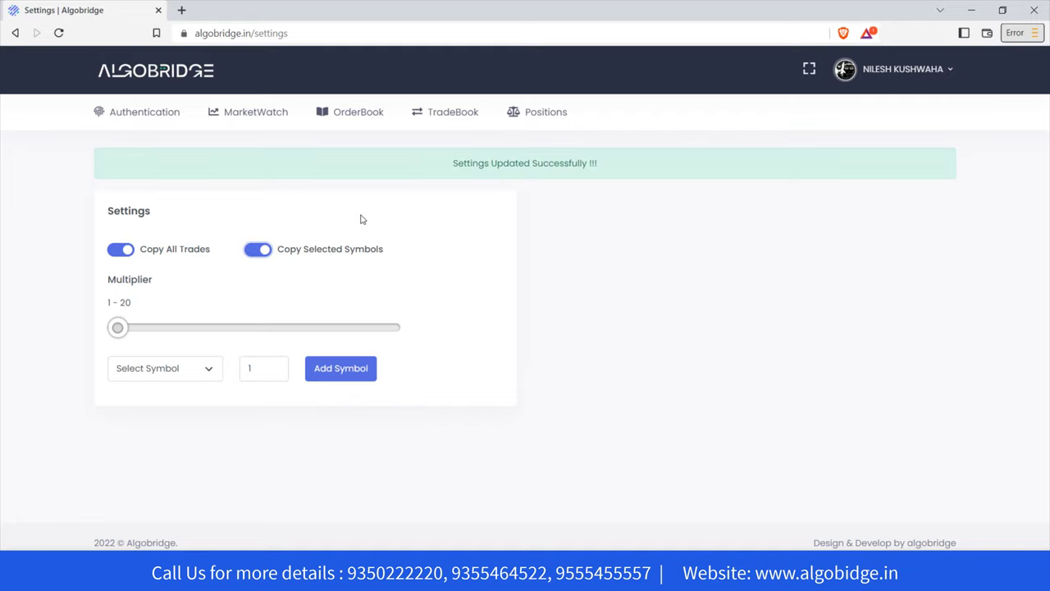
{"action": "left_click", "coordinate": [121, 209]}
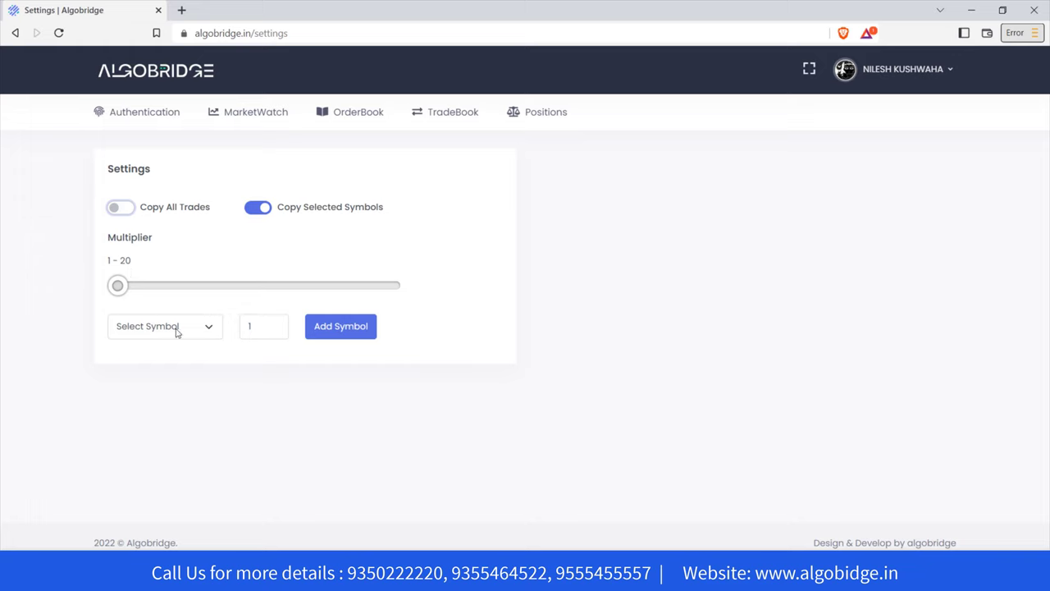
Add BANKNIFTY with a quantity of 25 to the client account's selected symbols.
{"action": "left_click", "coordinate": [177, 330]}
{"action": "scroll", "coordinate": [164, 287], "scroll_direction": "down", "scroll_amount": 1}
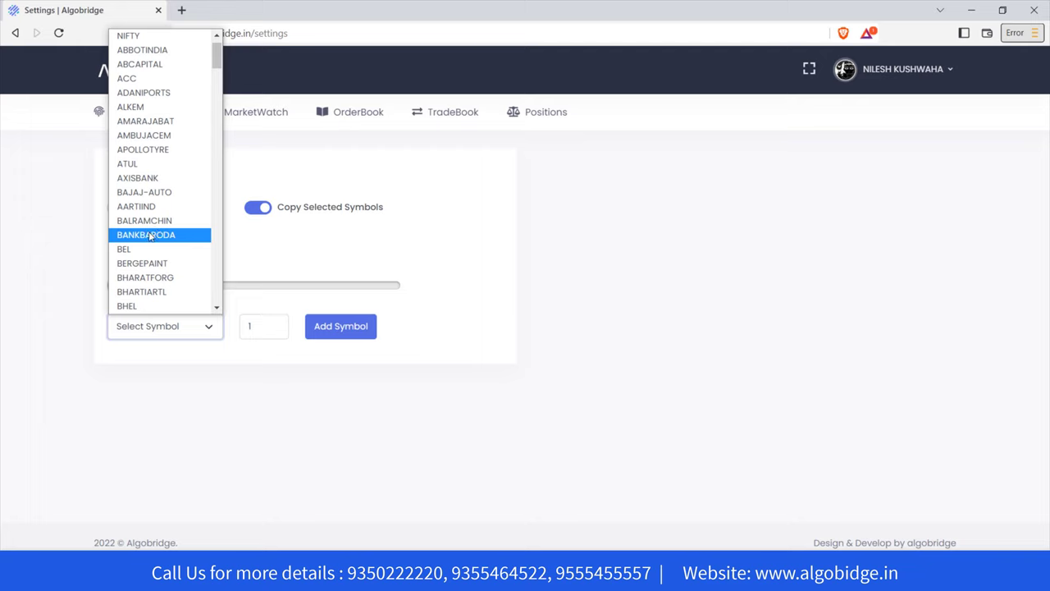
{"action": "scroll", "coordinate": [149, 250], "scroll_direction": "down", "scroll_amount": 3}
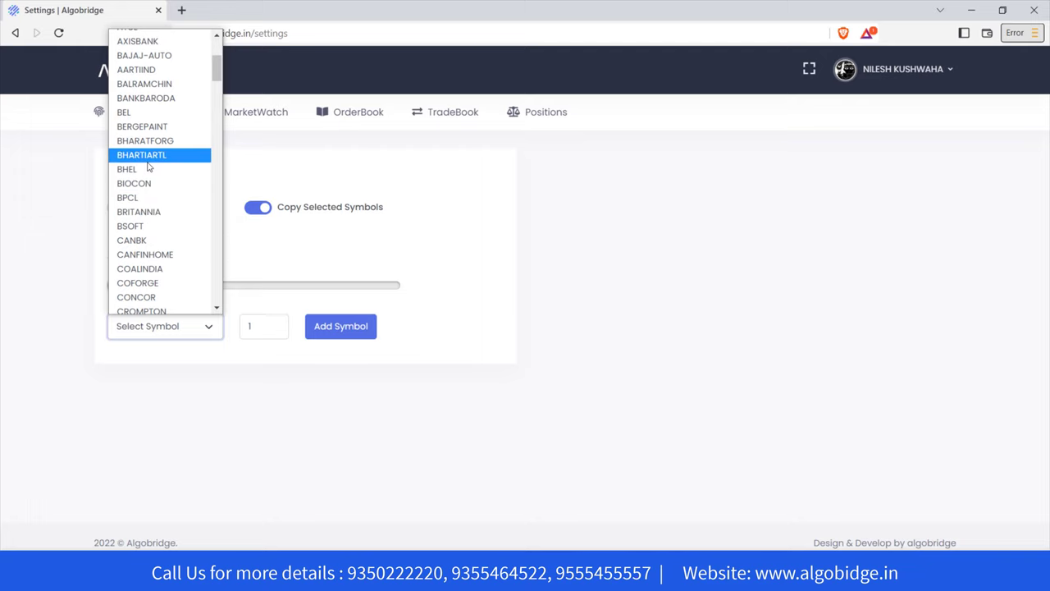
{"action": "scroll", "coordinate": [167, 97], "scroll_direction": "up", "scroll_amount": 4}
{"action": "left_click", "coordinate": [155, 50]}
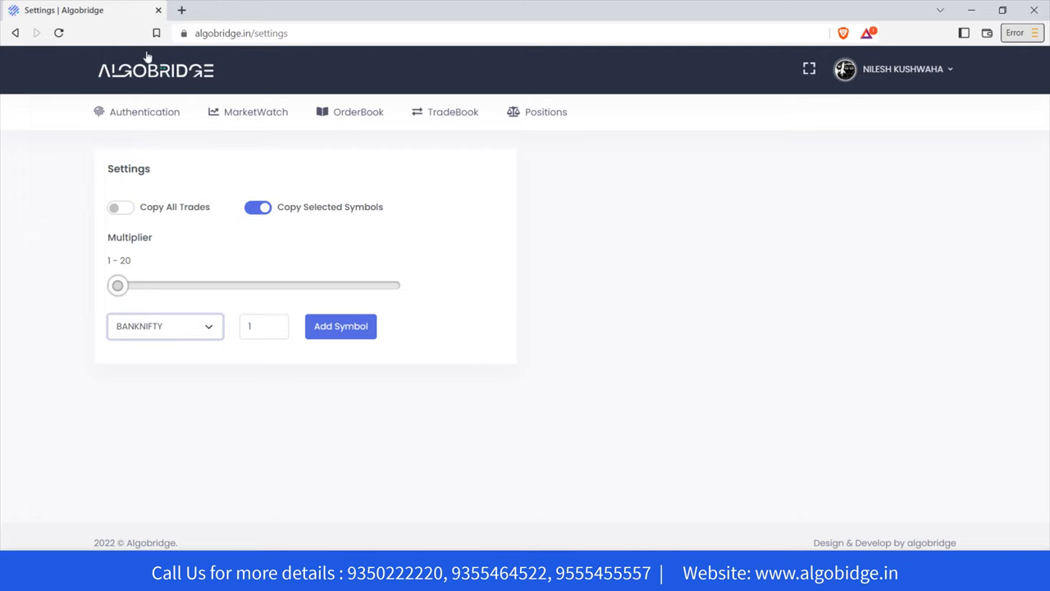
{"action": "key", "text": "Tab"}
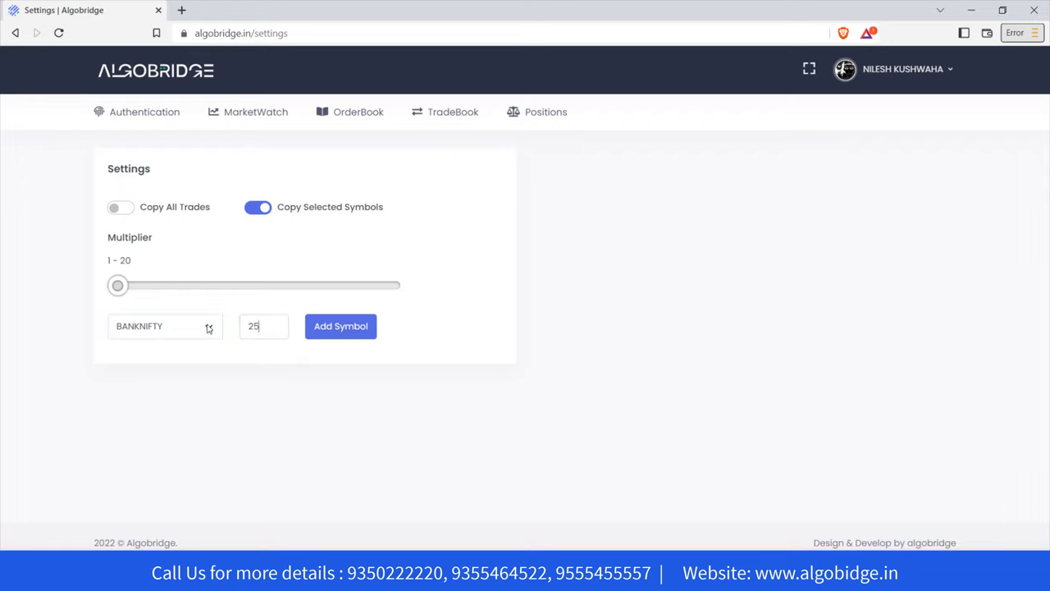
{"action": "left_click", "coordinate": [323, 331]}
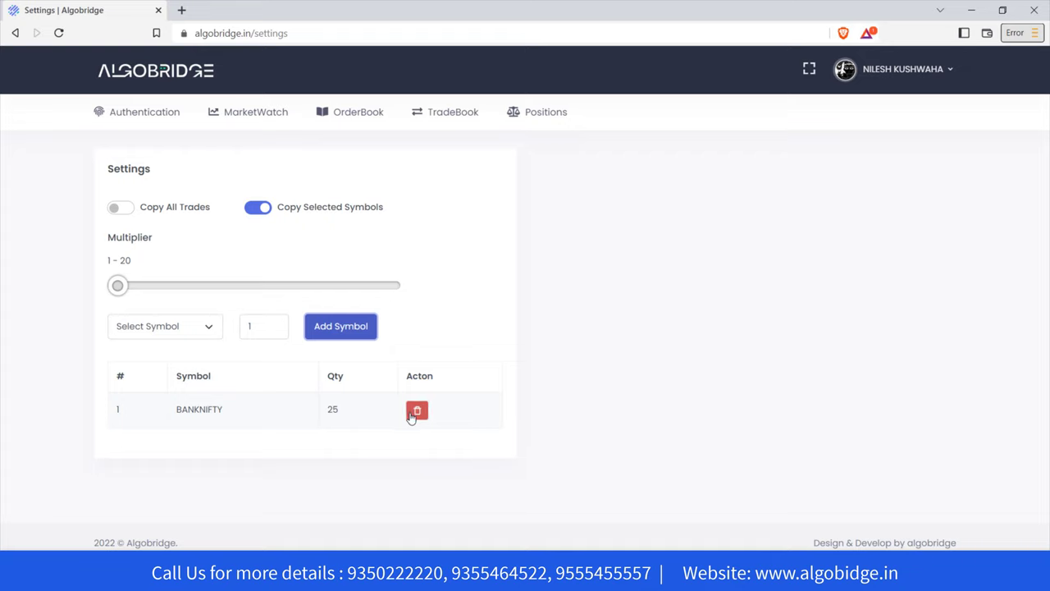
Enable Copy All Trades, disable Copy Selected Symbols and raise the Multiplier one step above its minimum.
{"action": "left_click", "coordinate": [117, 208]}
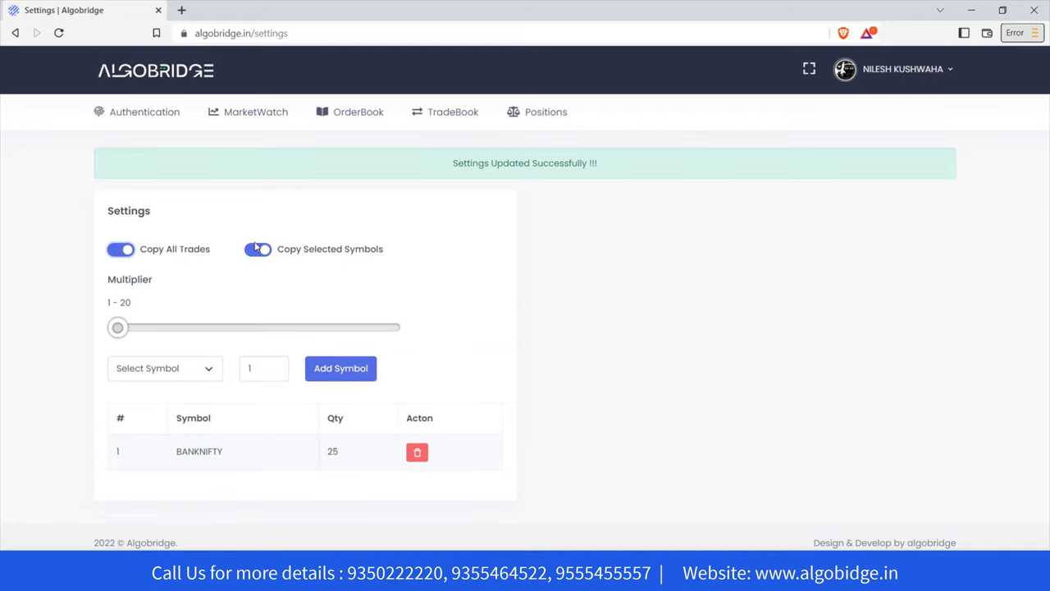
{"action": "left_click", "coordinate": [265, 210]}
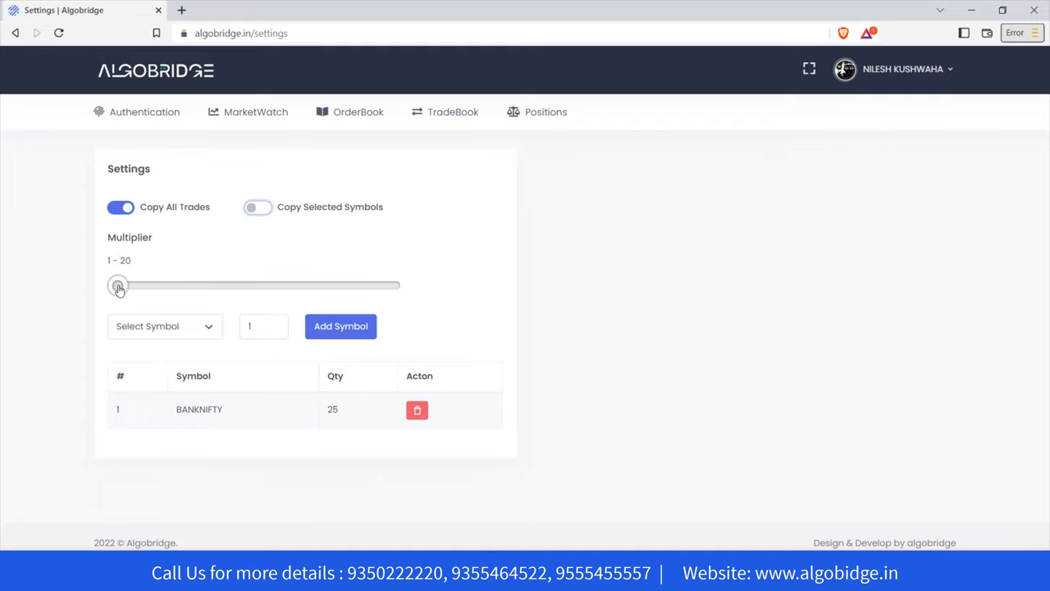
{"action": "mouse_move", "coordinate": [125, 289]}
{"action": "left_click_drag", "start_coordinate": [124, 290], "coordinate": [131, 287]}
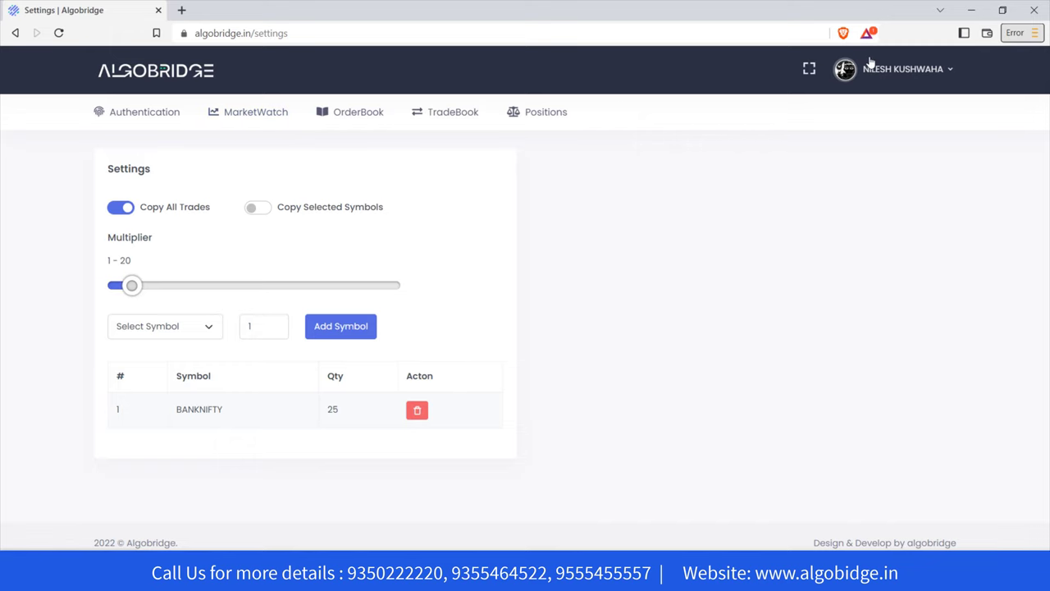
Check the newest entry in the client account's OrderBook before placing a test order.
{"action": "left_click", "coordinate": [322, 112]}
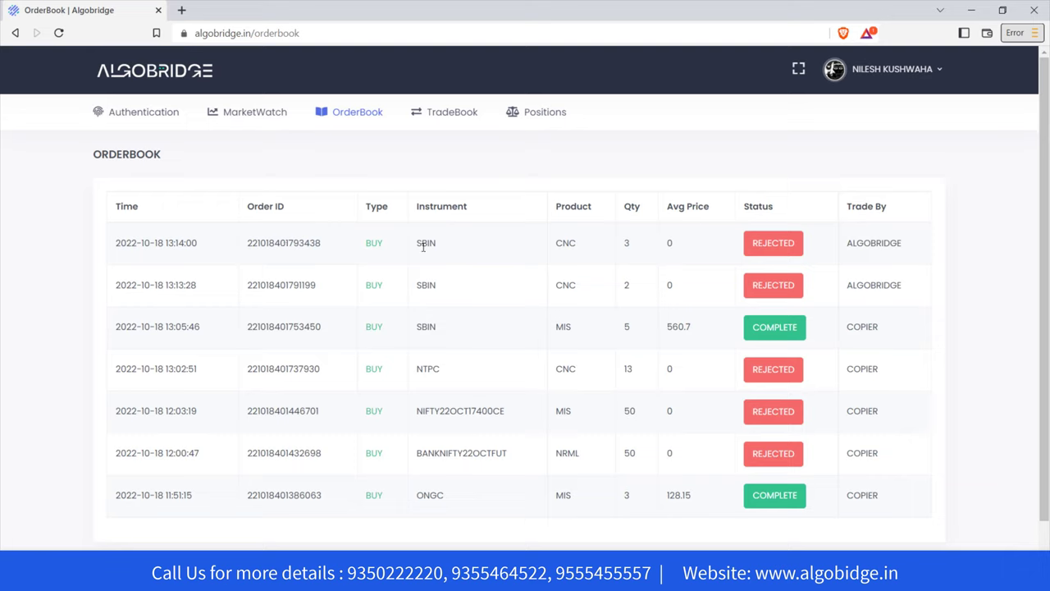
{"action": "left_click_drag", "start_coordinate": [415, 249], "coordinate": [443, 248]}
{"action": "left_click_drag", "start_coordinate": [113, 248], "coordinate": [352, 240]}
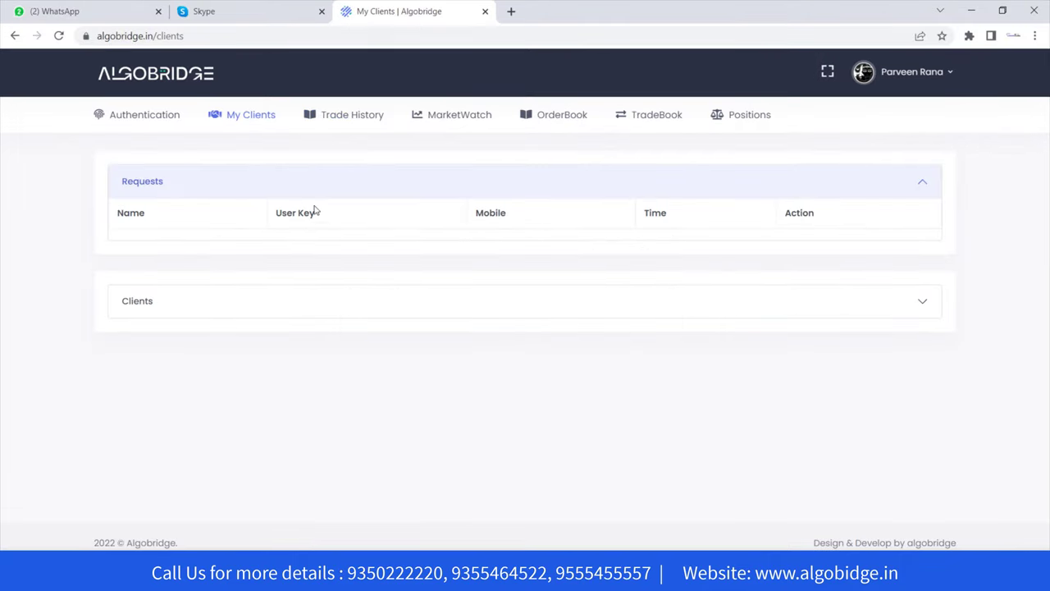
From the master account's MarketWatch, place an MIS market buy order for 50 NIFTY22OCT17400CE.
{"action": "left_click", "coordinate": [337, 114]}
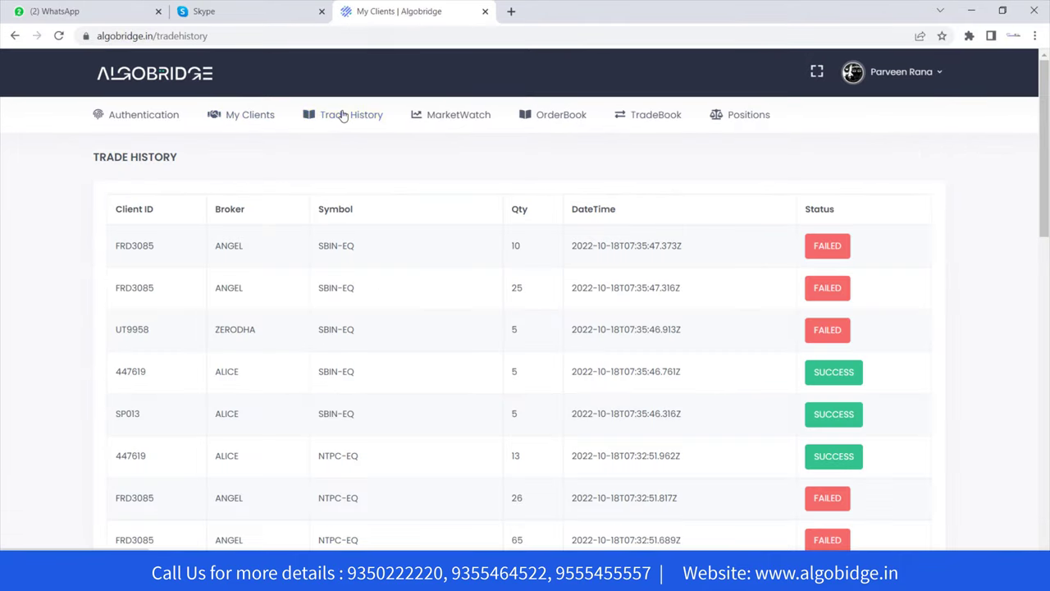
{"action": "left_click", "coordinate": [440, 112]}
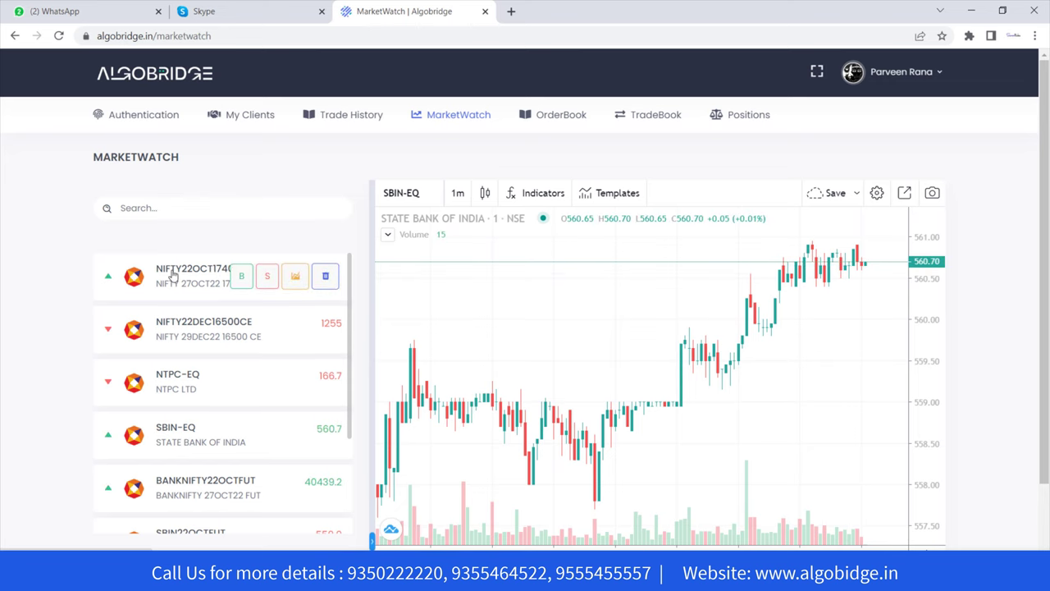
{"action": "left_click", "coordinate": [239, 277]}
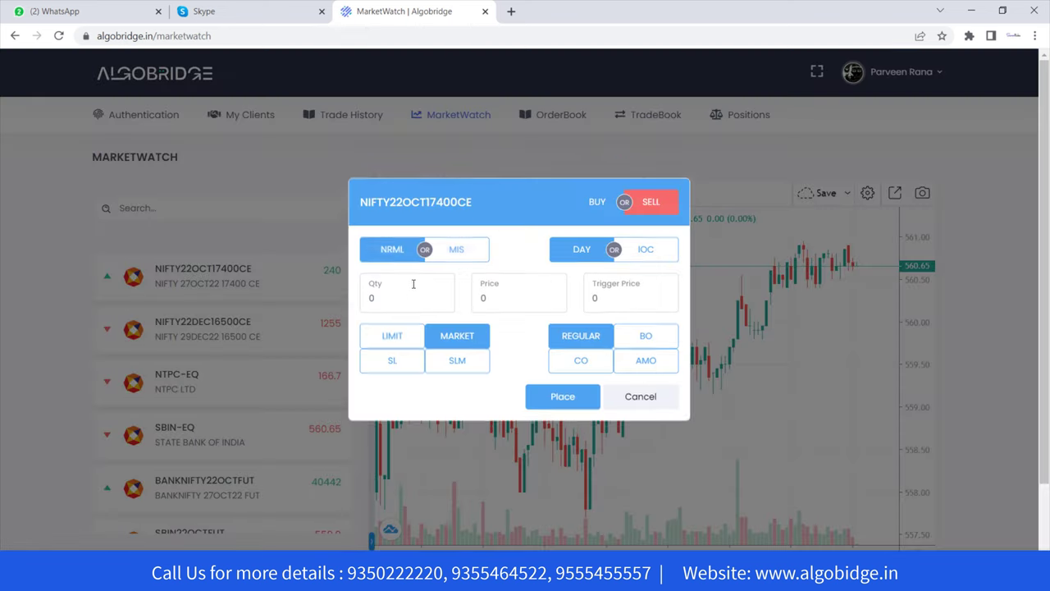
{"action": "type", "text": "5"}
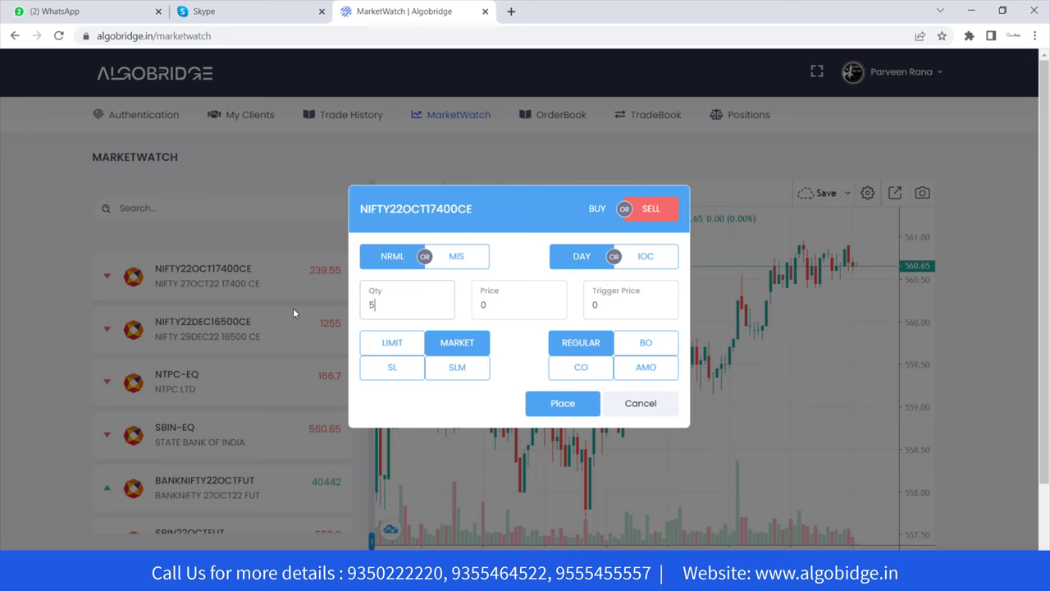
{"action": "type", "text": "0"}
{"action": "left_click", "coordinate": [434, 259]}
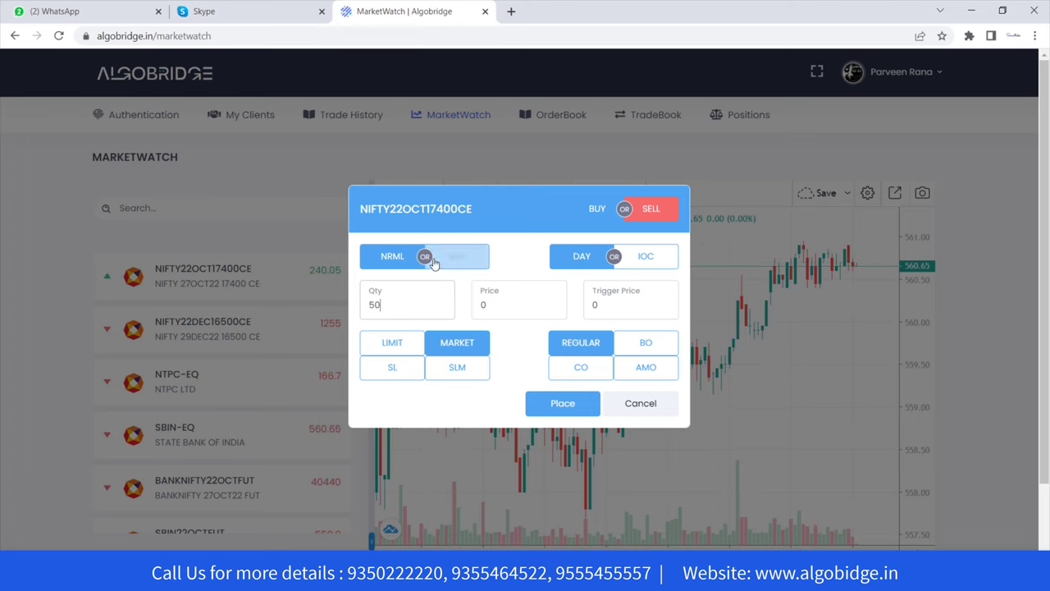
{"action": "left_click", "coordinate": [556, 403]}
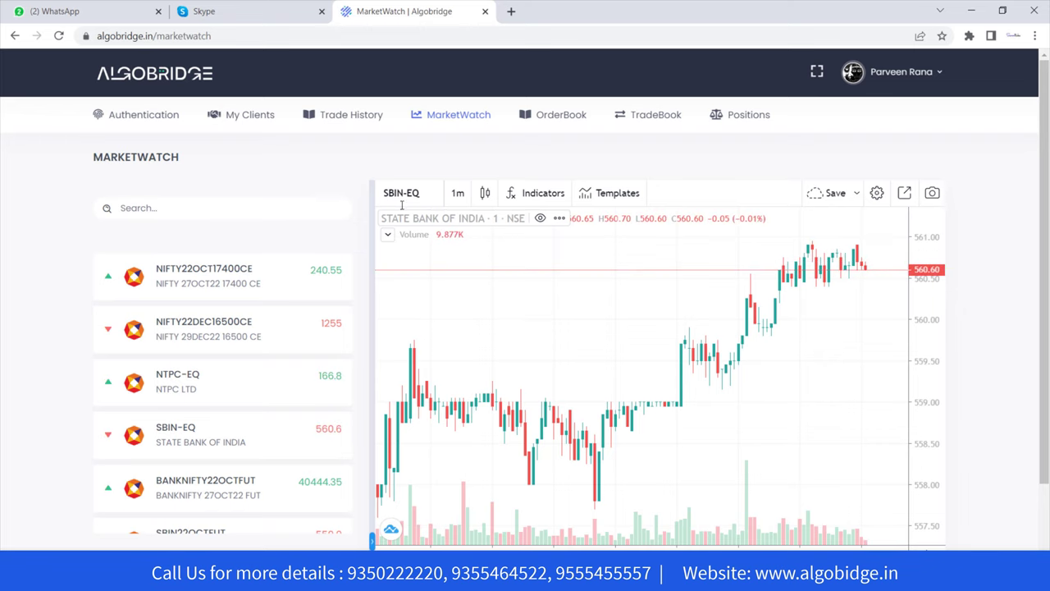
Switch to the client account and check the quantity of the copied NIFTY22OCT17400CE order in the OrderBook.
{"action": "key", "text": "alt+Tab"}
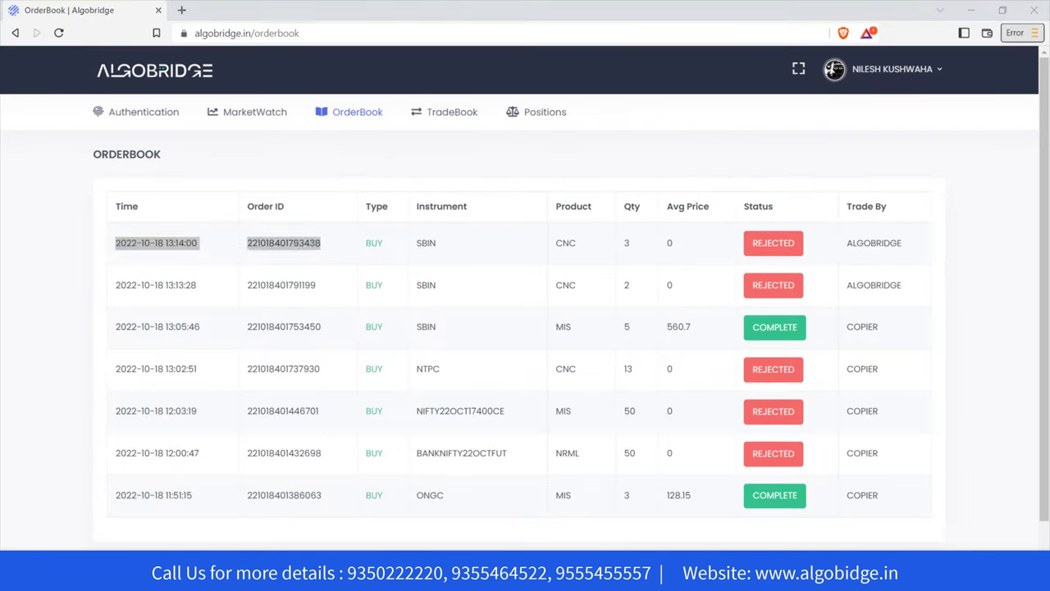
{"action": "left_click", "coordinate": [245, 115]}
{"action": "left_click", "coordinate": [328, 113]}
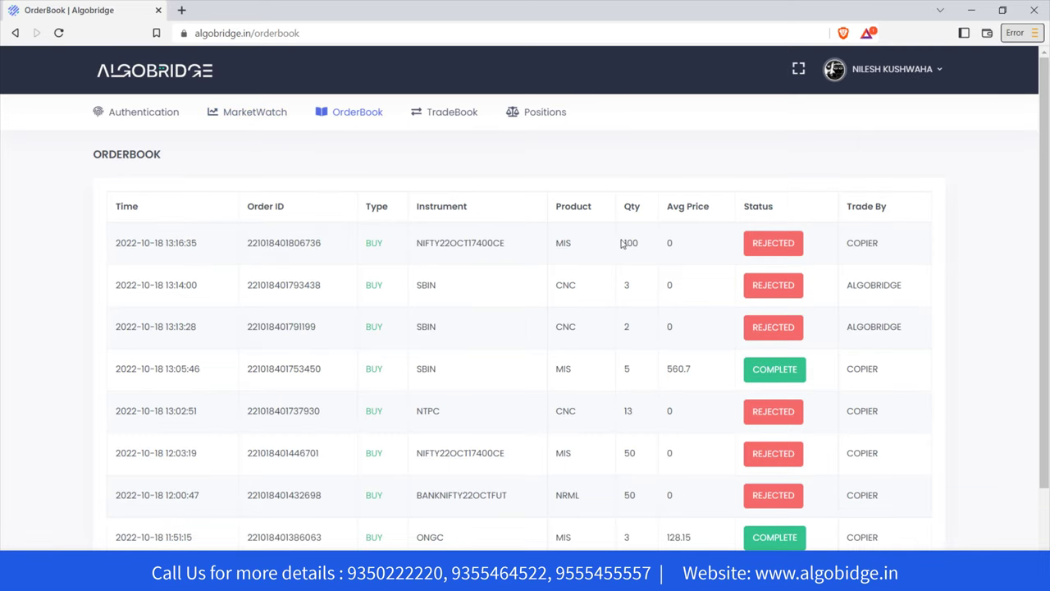
{"action": "left_click_drag", "start_coordinate": [623, 242], "coordinate": [642, 242]}
In the client's settings, enable Copy Selected Symbols, disable Copy All Trades and return the Multiplier to its minimum of 1.
{"action": "left_click", "coordinate": [896, 70]}
{"action": "left_click", "coordinate": [851, 109]}
{"action": "left_click", "coordinate": [254, 207]}
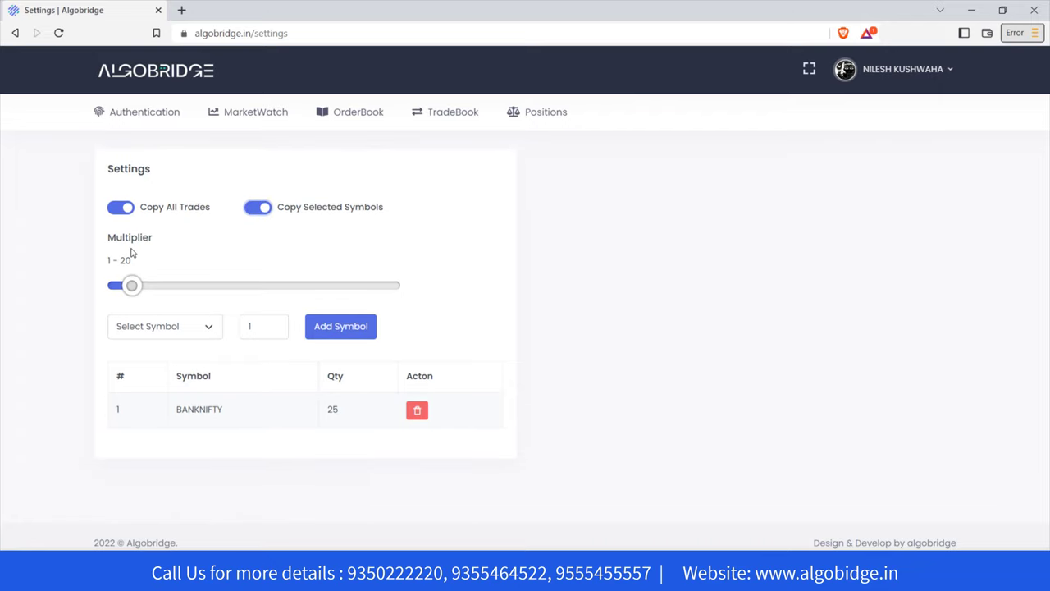
{"action": "left_click", "coordinate": [121, 207]}
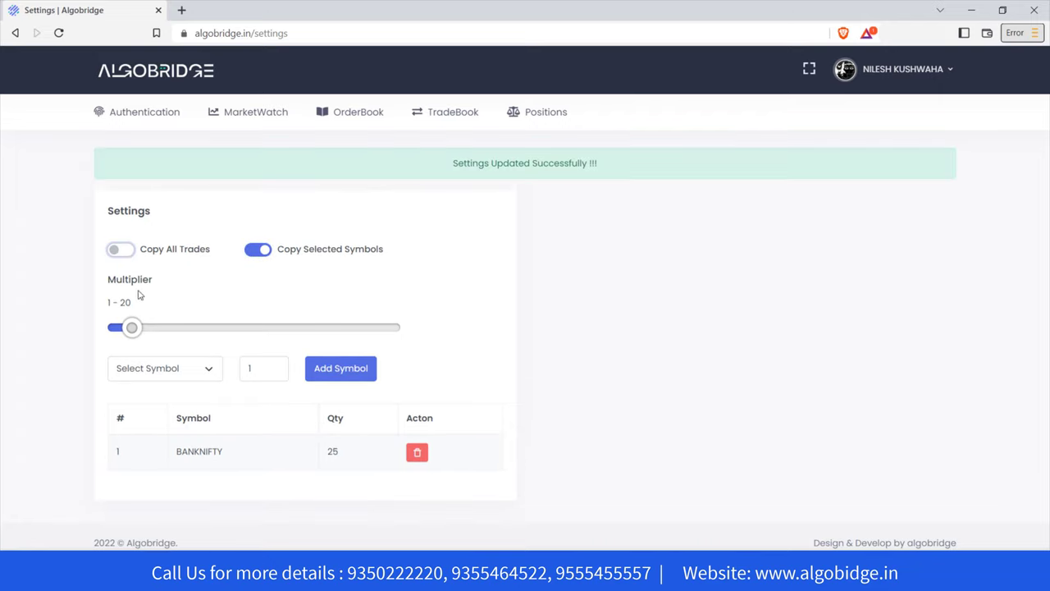
{"action": "left_click_drag", "start_coordinate": [129, 285], "coordinate": [97, 295]}
Add NIFTY with a quantity of 150 to the selected symbols to copy.
{"action": "left_click", "coordinate": [206, 368]}
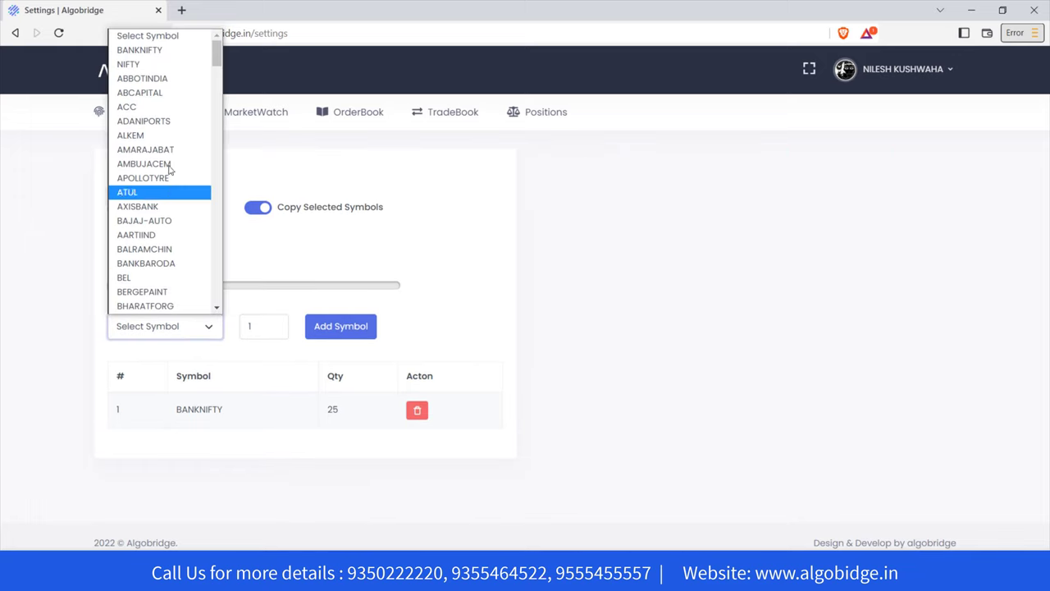
{"action": "left_click", "coordinate": [129, 66]}
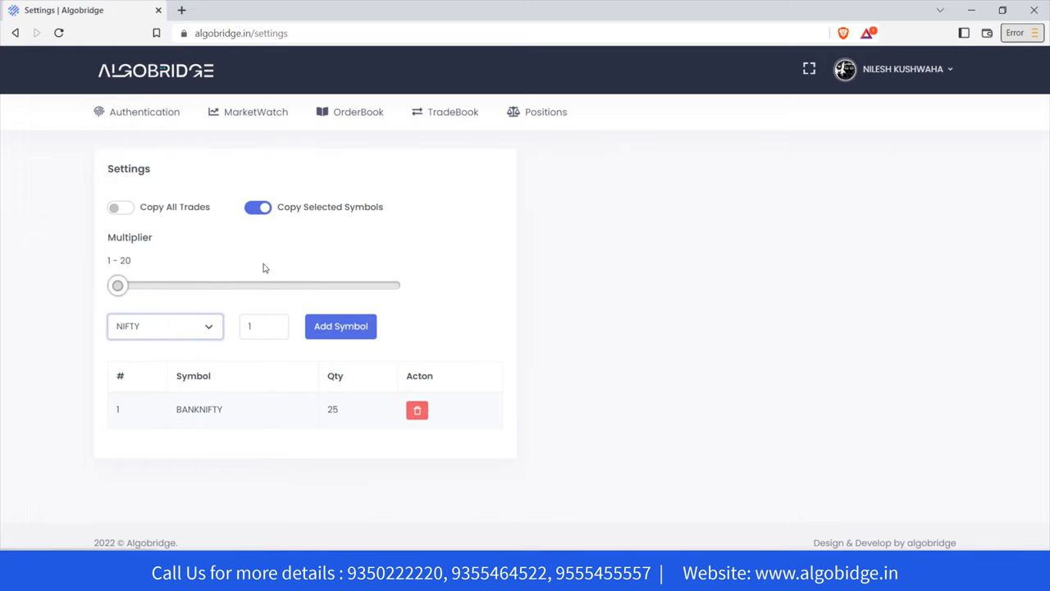
{"action": "key", "text": "Tab"}
{"action": "type", "text": "150"}
{"action": "left_click", "coordinate": [348, 329]}
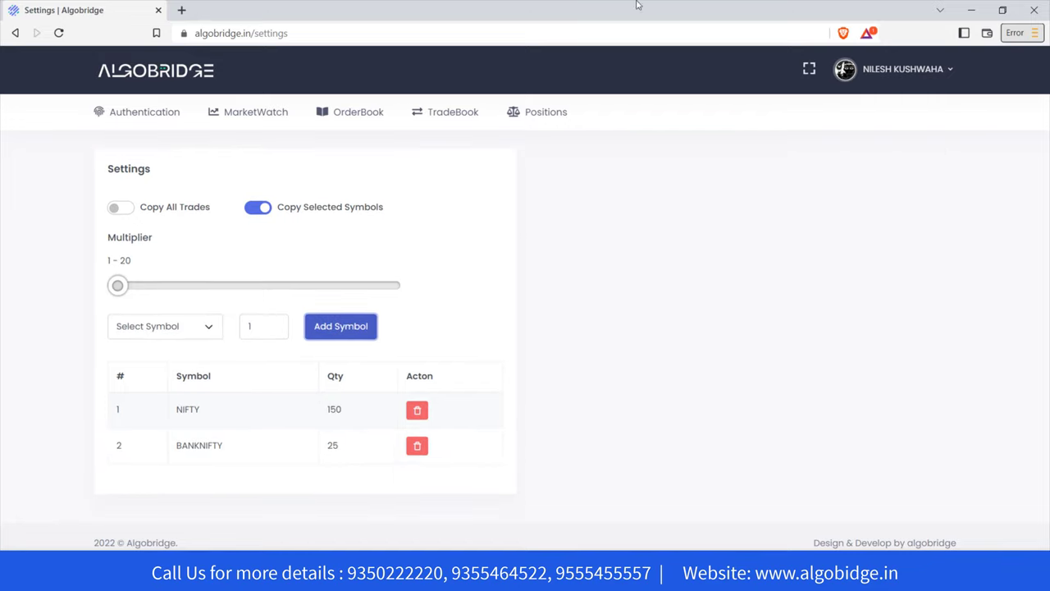
Return to the master account and place another MIS market buy order for 50 NIFTY22OCT17400CE.
{"action": "left_click", "coordinate": [981, 12]}
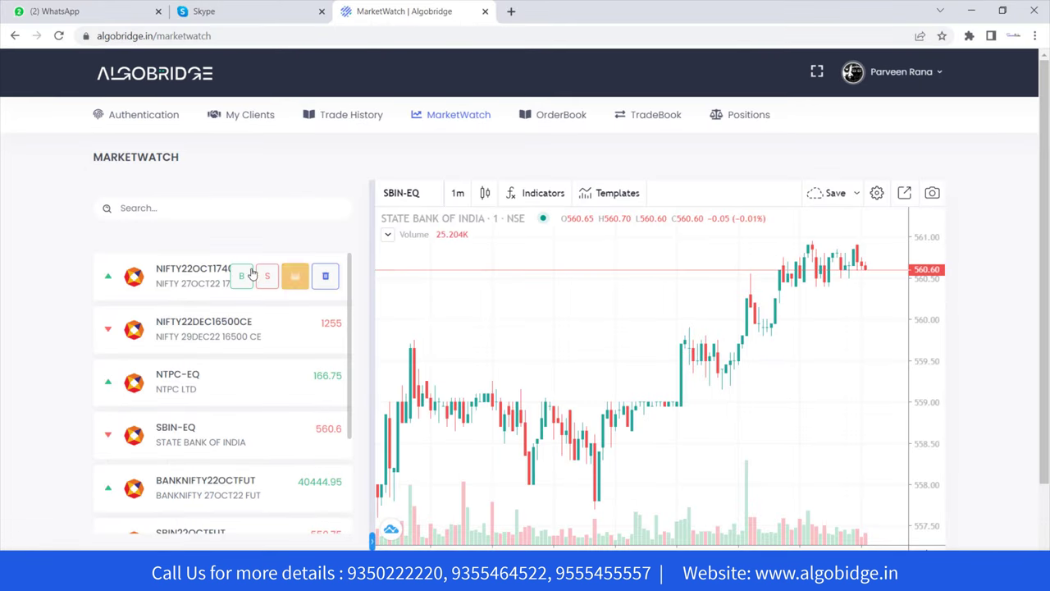
{"action": "left_click", "coordinate": [242, 276]}
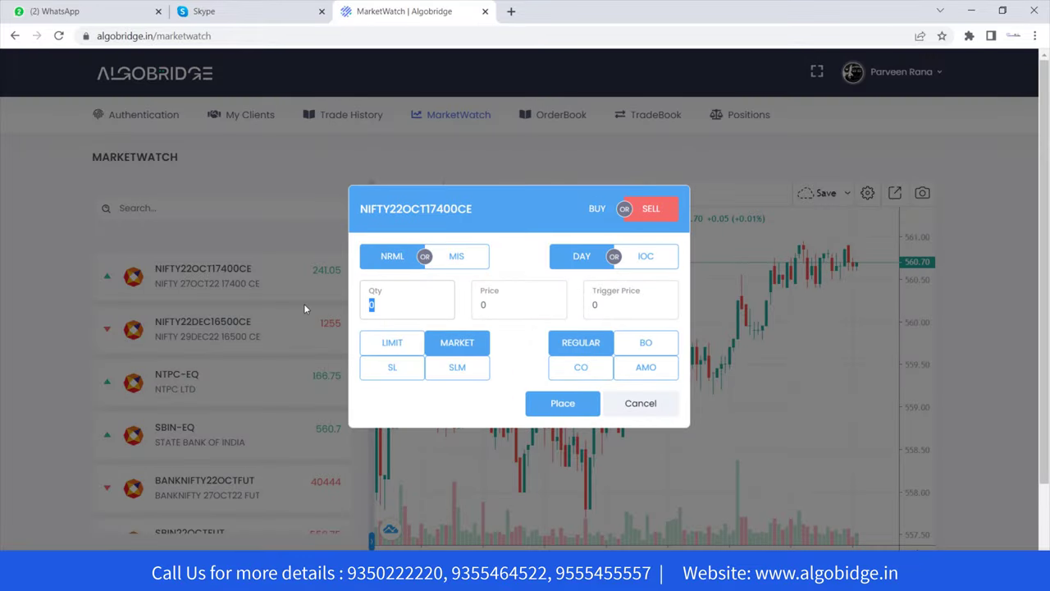
{"action": "type", "text": "50"}
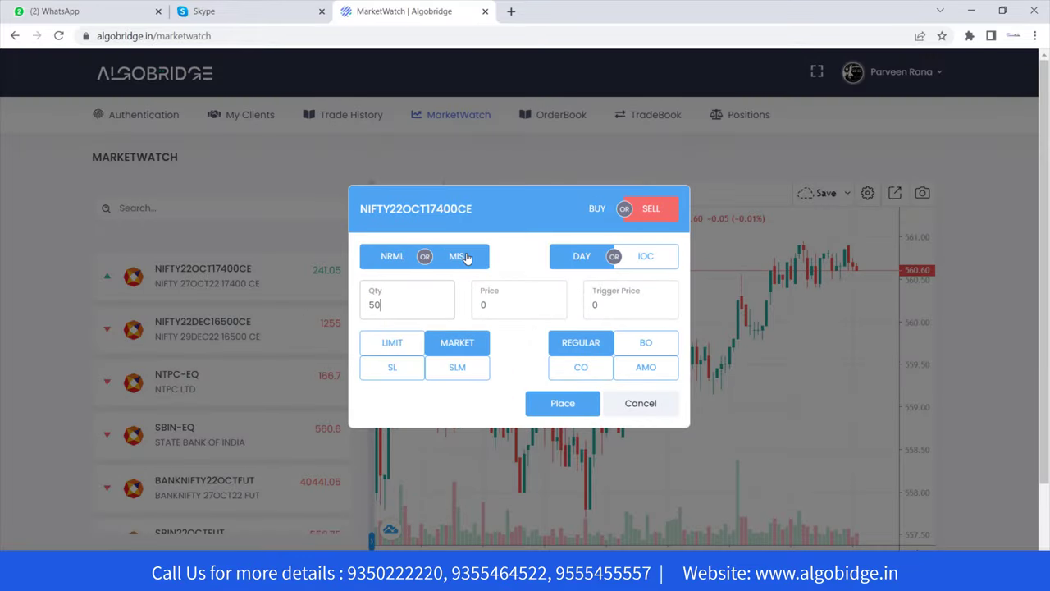
{"action": "left_click", "coordinate": [453, 258]}
{"action": "left_click", "coordinate": [565, 405]}
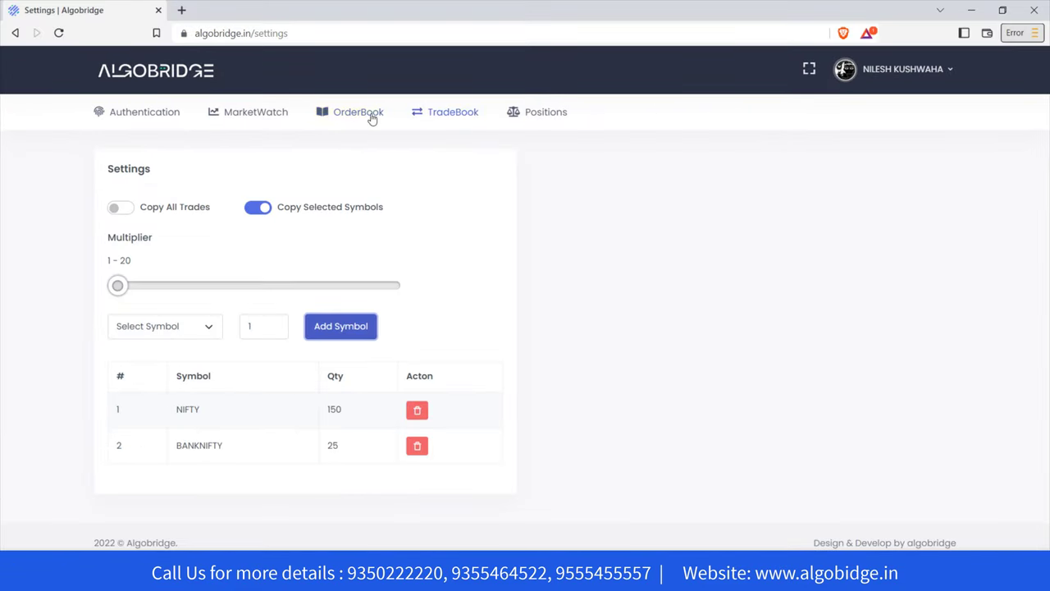
Check the newest NIFTY22OCT17400CE order's quantity in the client's OrderBook against the selected-symbol setting.
{"action": "left_click", "coordinate": [346, 113]}
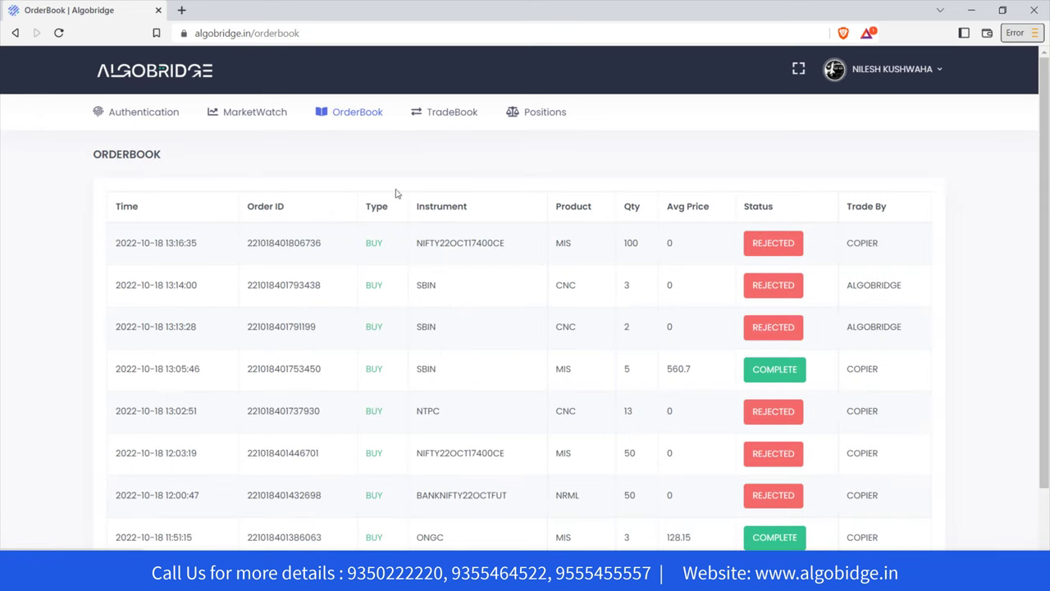
{"action": "left_click_drag", "start_coordinate": [625, 242], "coordinate": [640, 245]}
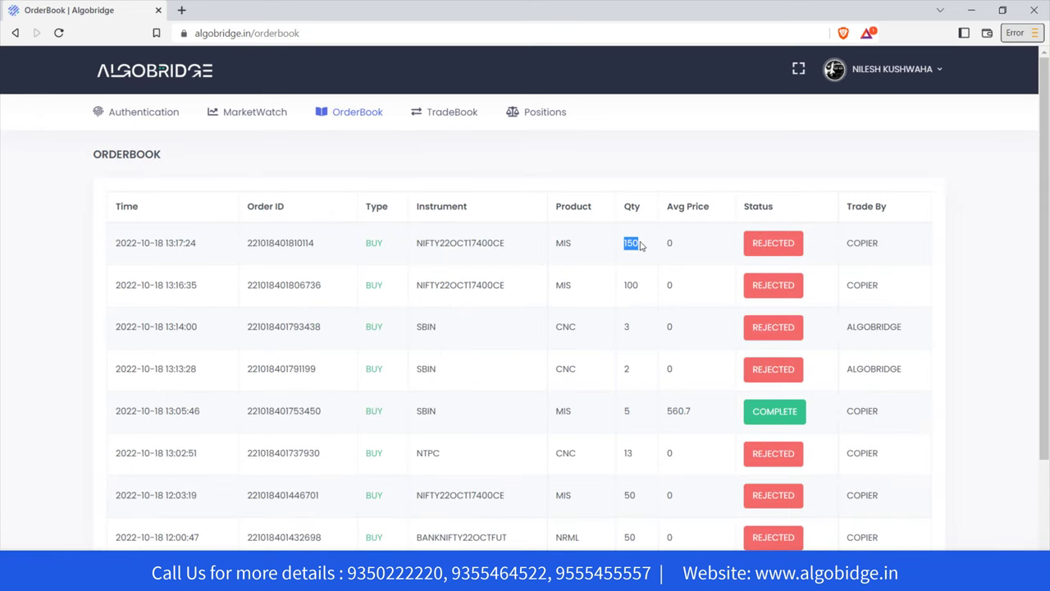